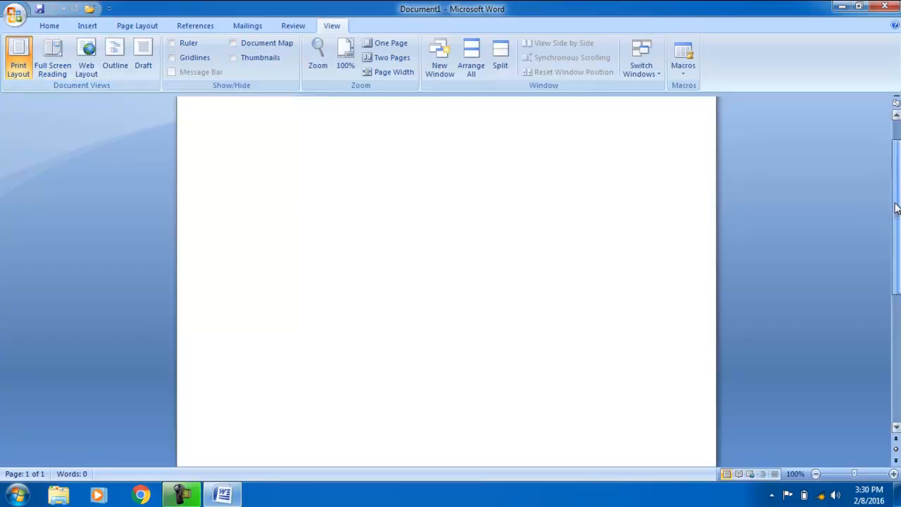
Generate sample paragraphs in the blank document with the formula =rand(#)
scroll(241, 176, up, 3)
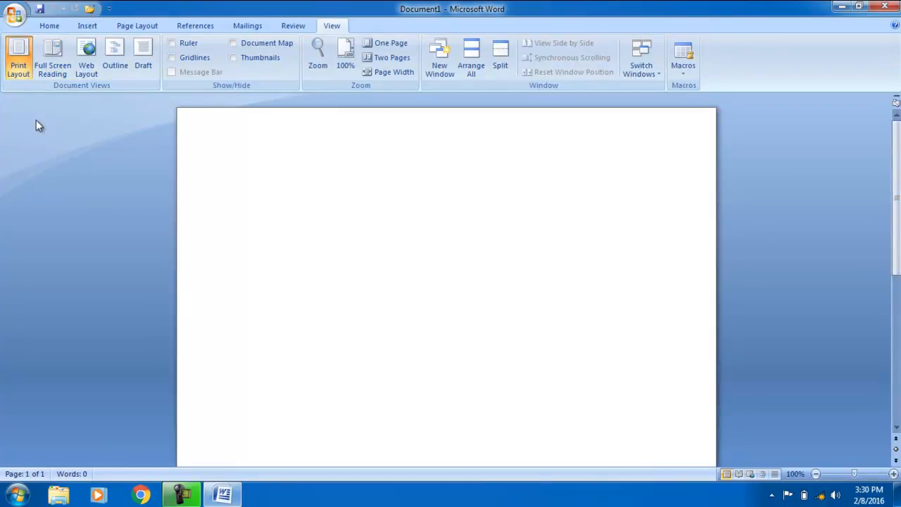
text(=rand(#)
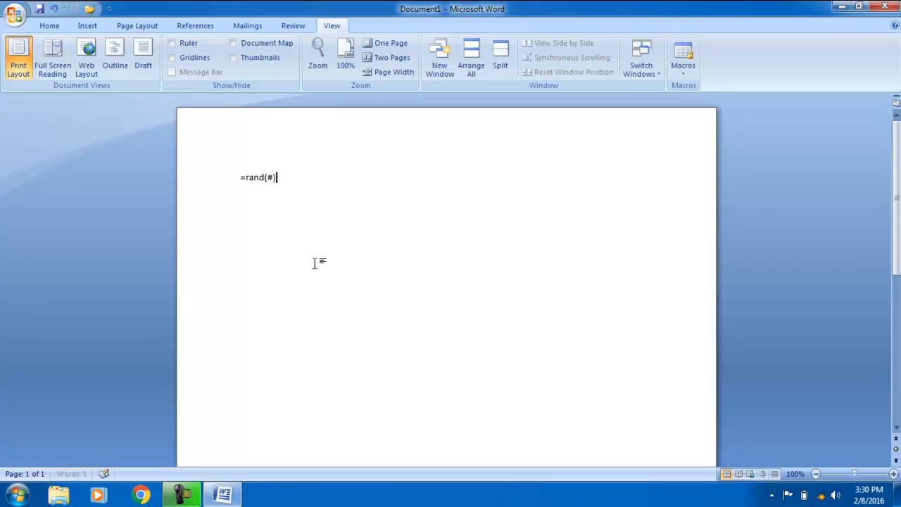
text())
key(Return)
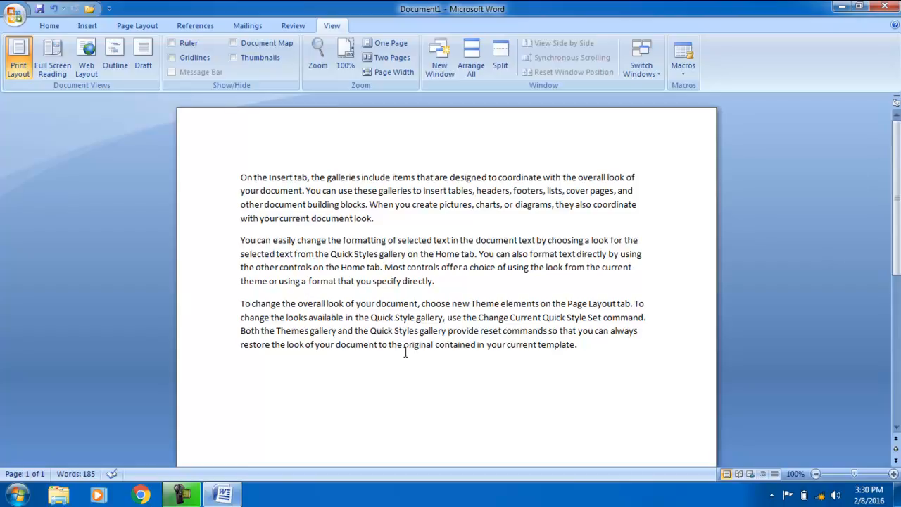
Look at the document in Full Screen Reading view, close it, and view the text in Web Layout
click(52, 59)
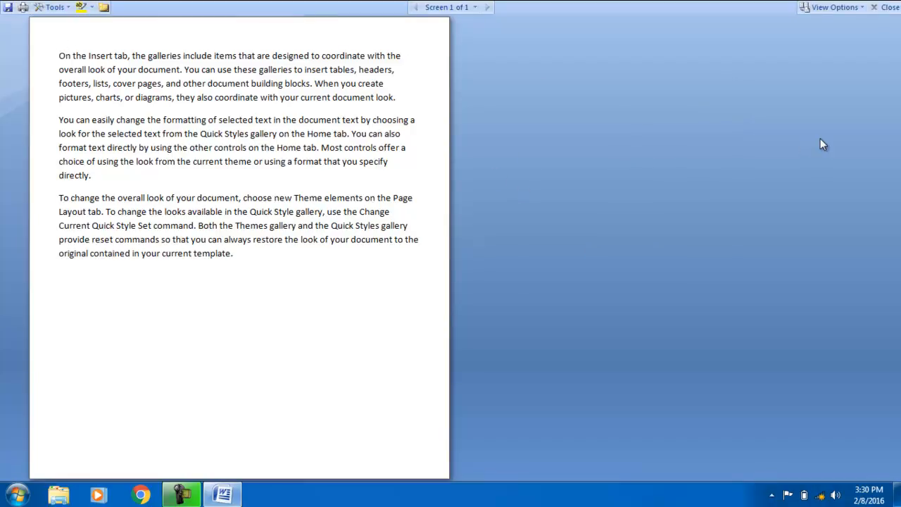
click(891, 10)
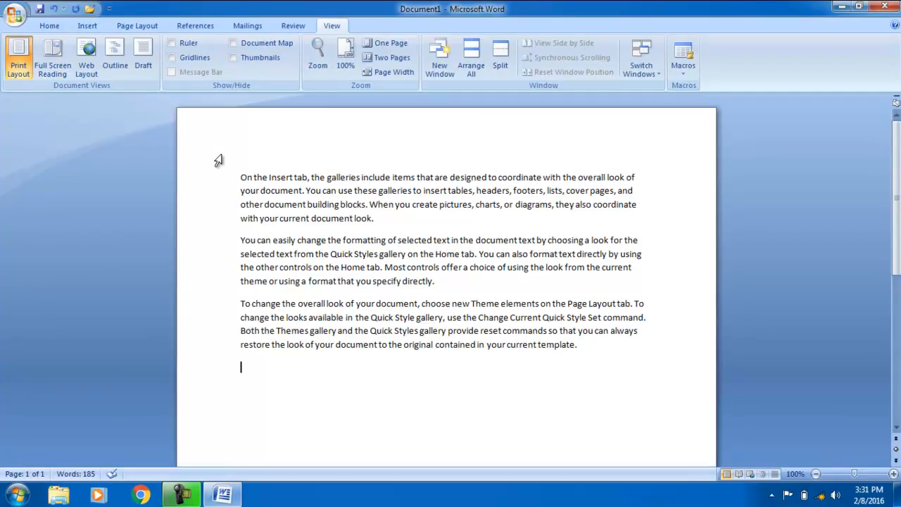
click(89, 65)
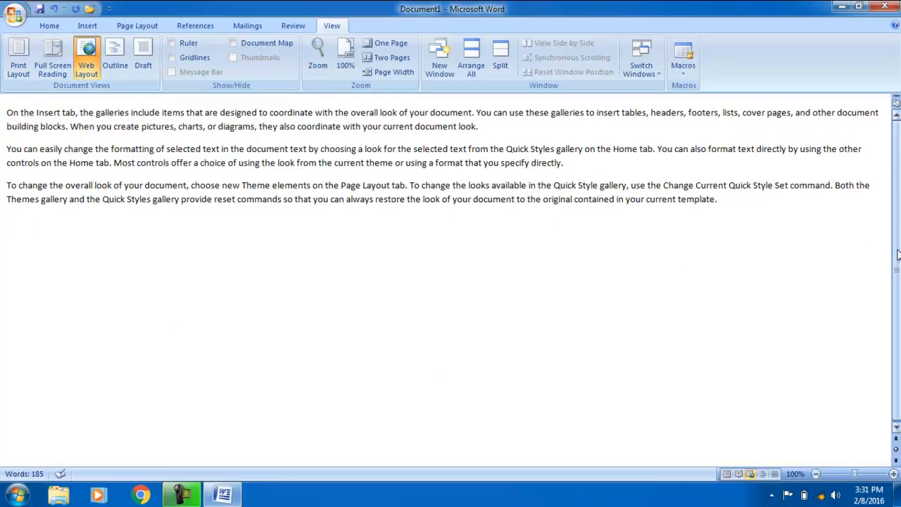
click(4, 167)
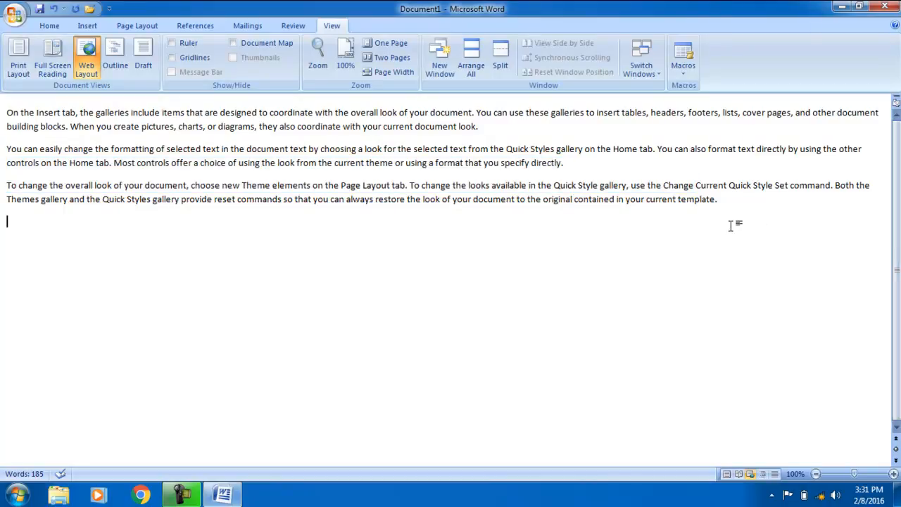
View the text in Outline view, select its bulleted paragraphs one by one, and close the outline
click(120, 51)
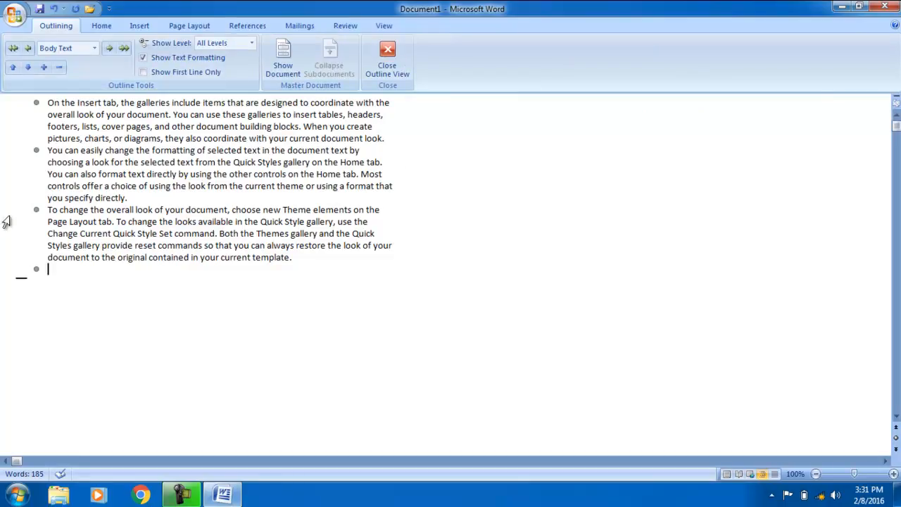
click(36, 210)
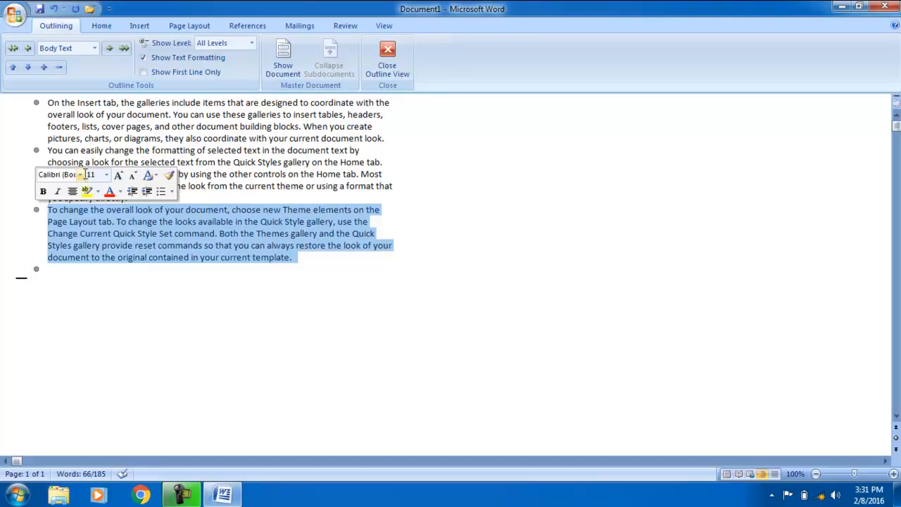
click(36, 150)
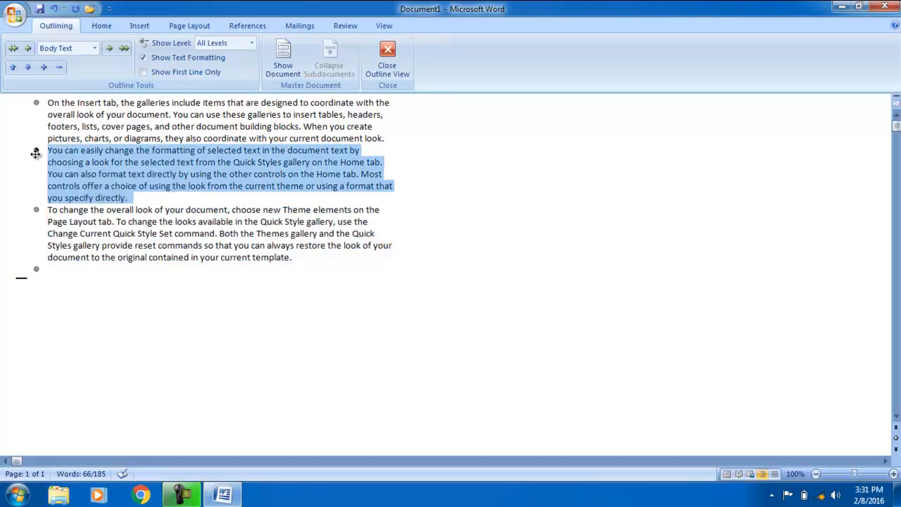
click(36, 103)
drag(294, 257, 69, 222)
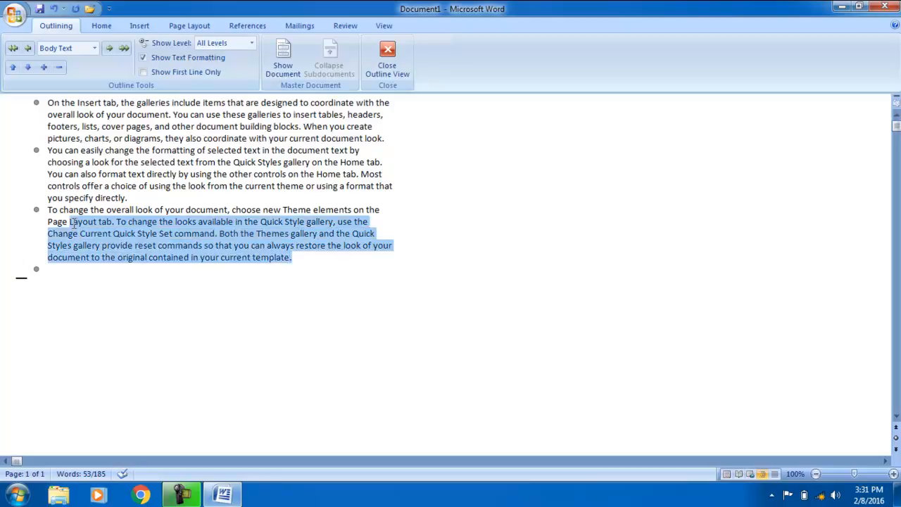
click(34, 212)
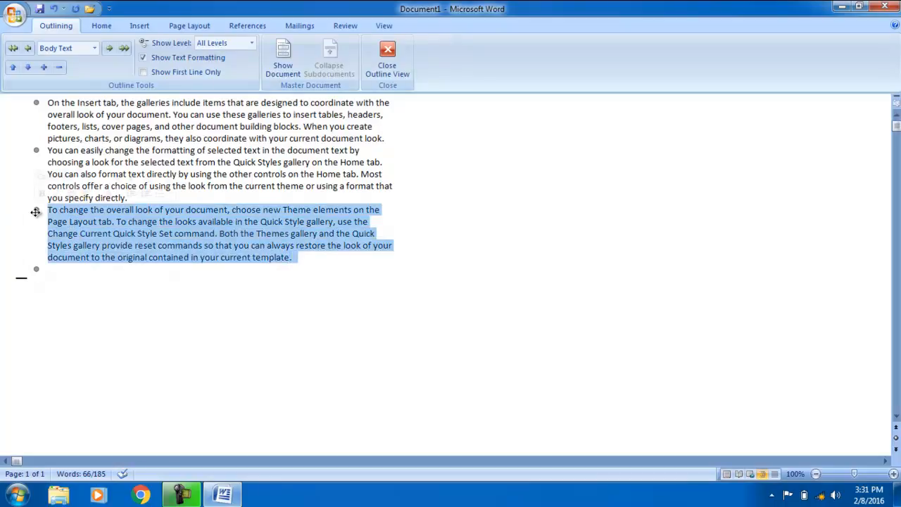
click(387, 51)
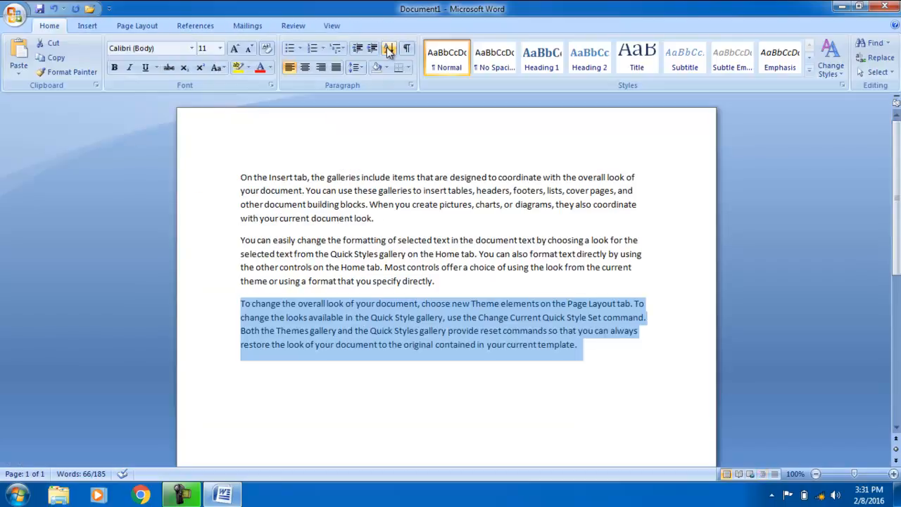
Display the document in Draft view and deselect the last paragraph
click(331, 26)
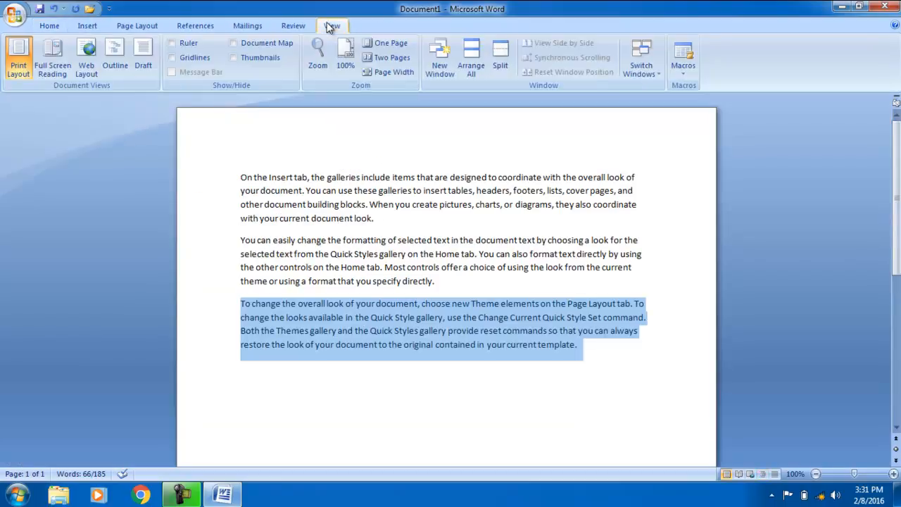
click(143, 60)
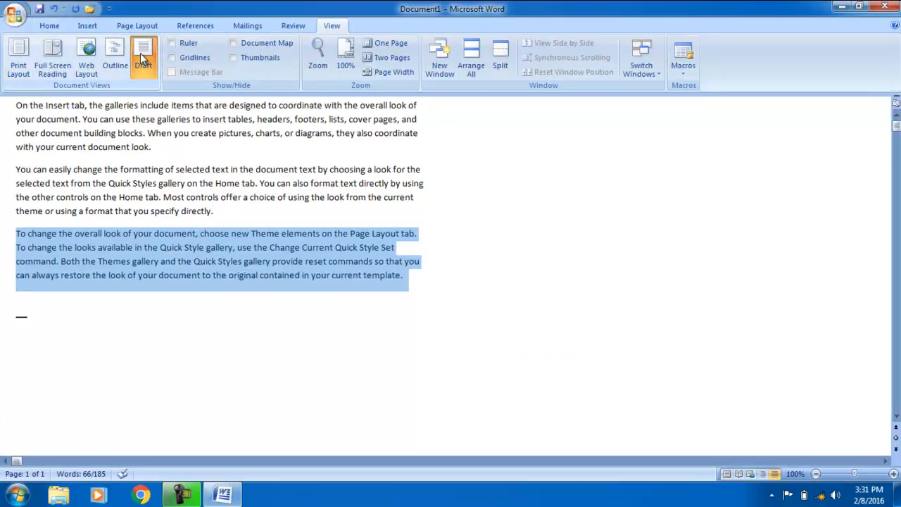
click(439, 288)
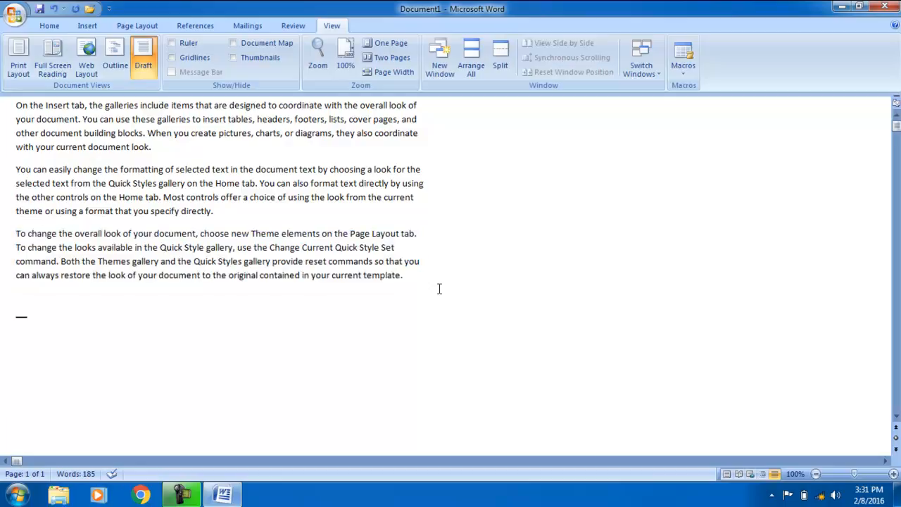
mouse_move(896, 131)
mouse_down()
mouse_move(895, 238)
mouse_move(894, 146)
mouse_up()
Return the document to Print Layout view and show the ruler
click(20, 56)
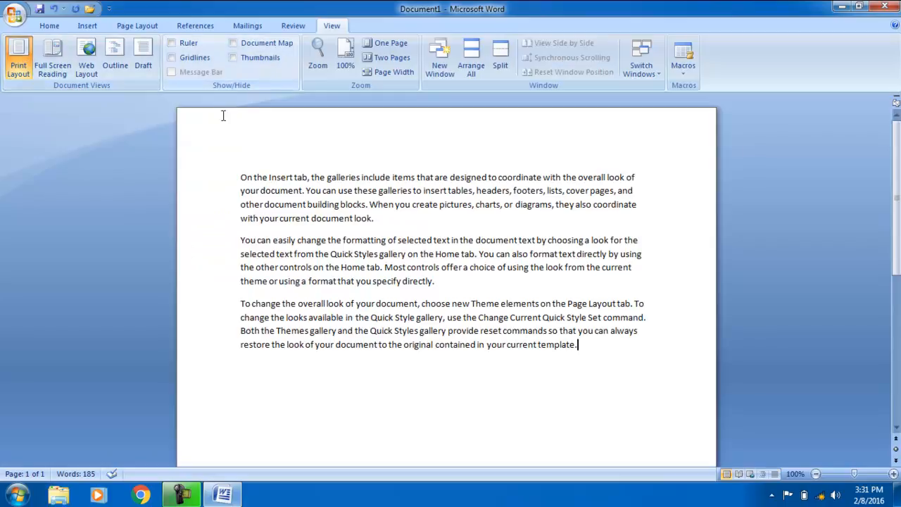
click(173, 47)
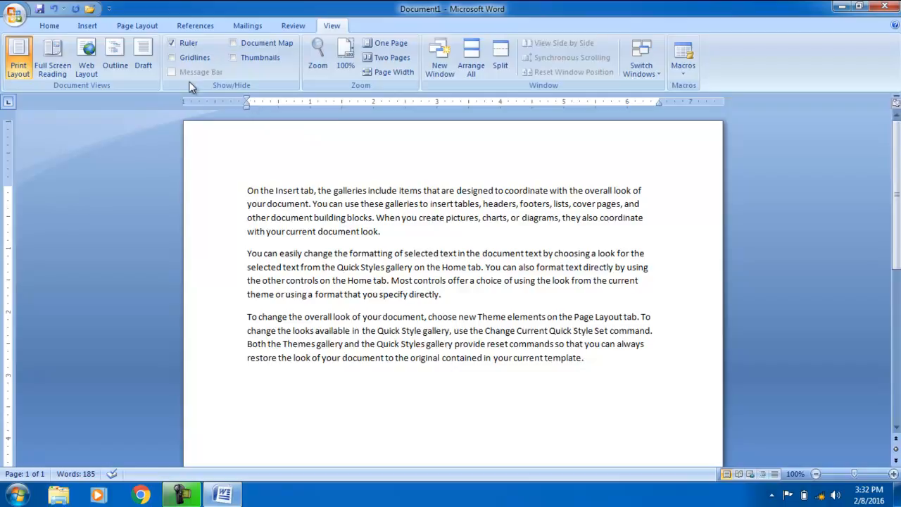
Increase the left indent of the last paragraph by five levels, to 2.5 inches on the ruler
click(88, 26)
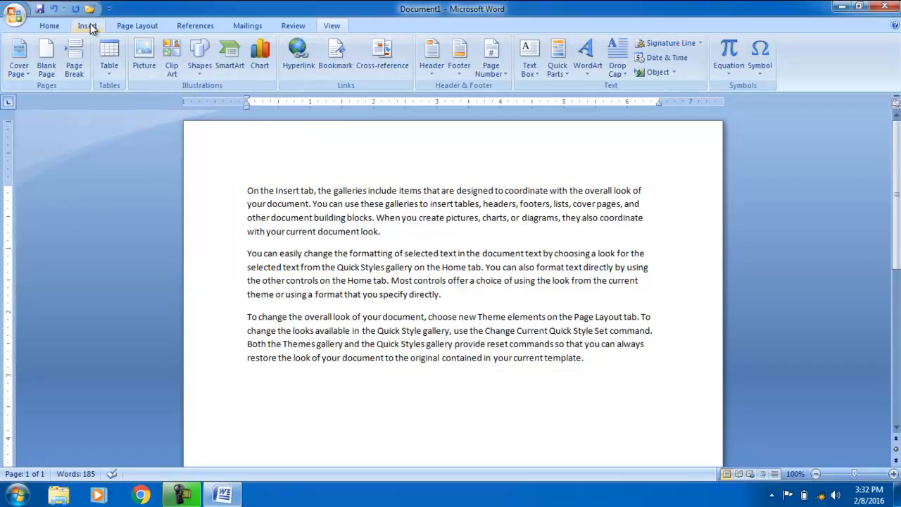
click(48, 27)
click(372, 49)
click(372, 50)
click(372, 50)
click(372, 49)
click(372, 49)
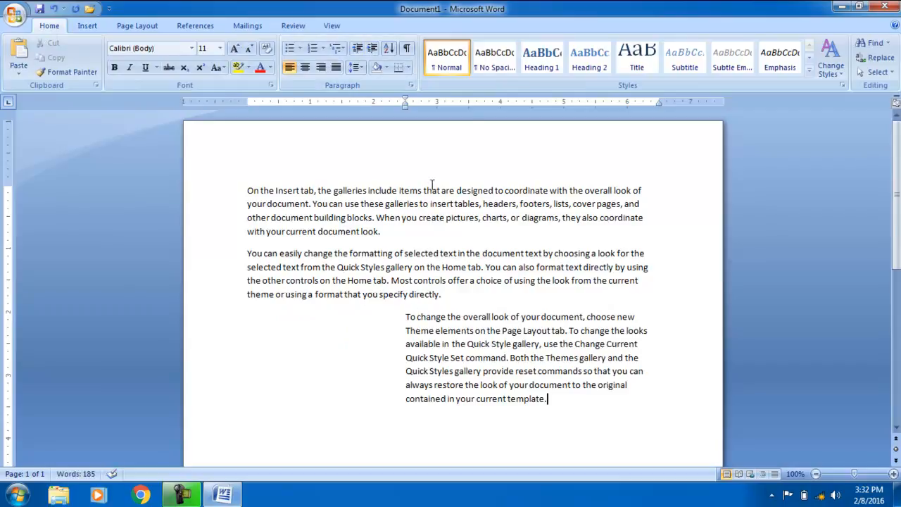
Decrease the last paragraph's indent by five levels, back to the left margin
click(358, 48)
click(358, 48)
click(357, 47)
click(358, 48)
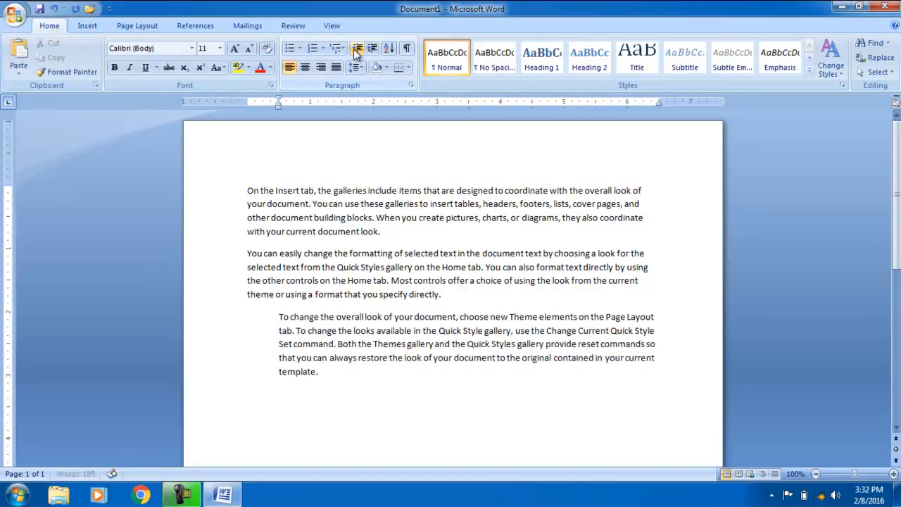
click(358, 48)
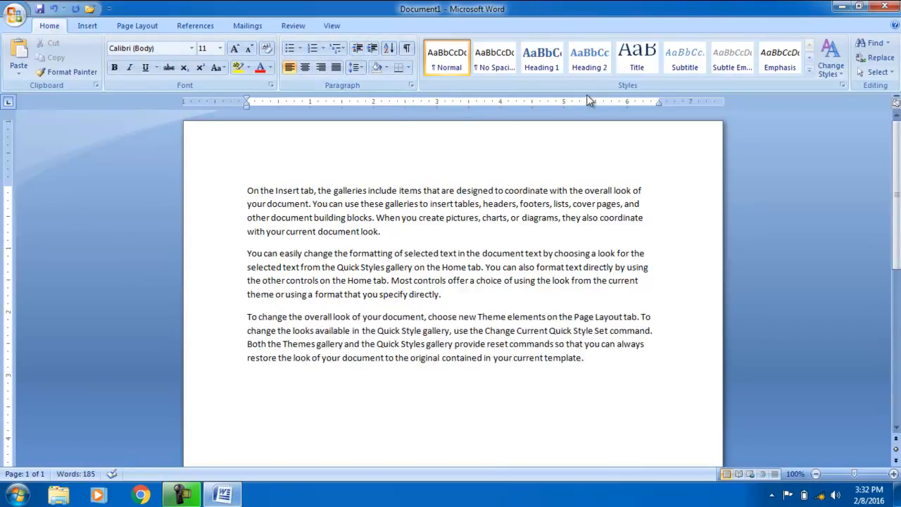
Try moving the page's right margin inward and the left margin inward on the ruler, undoing each change
drag(654, 101, 493, 102)
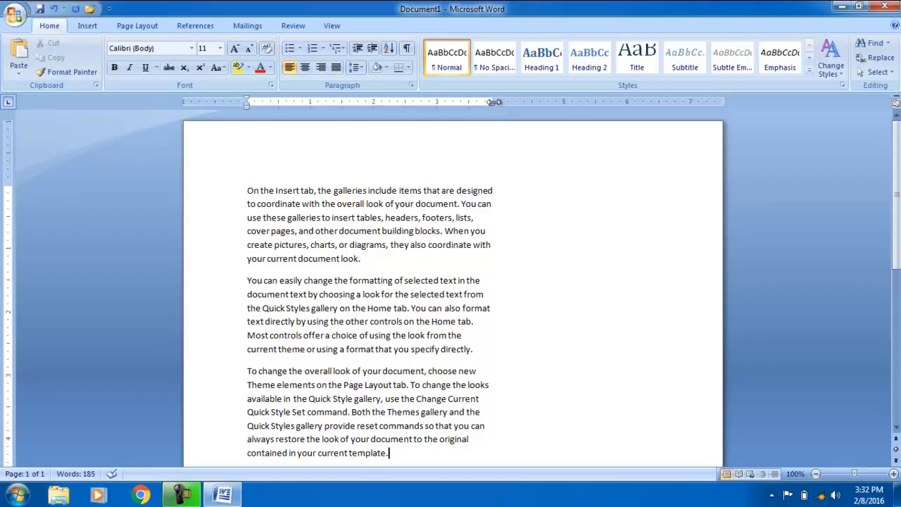
key(ctrl+z)
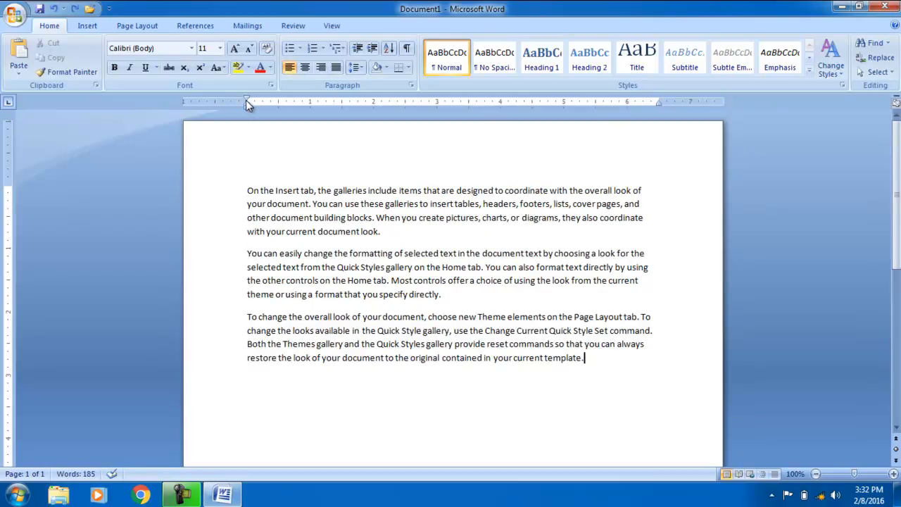
drag(245, 100, 334, 100)
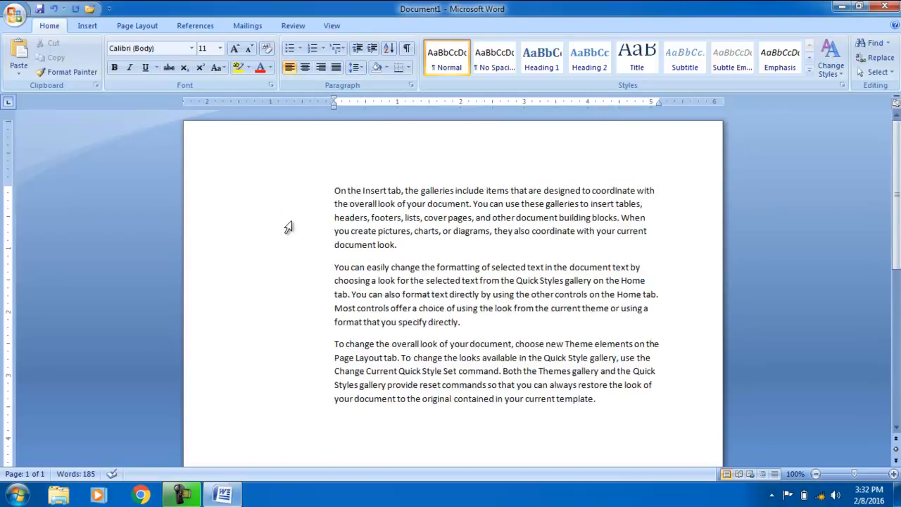
key(ctrl+z)
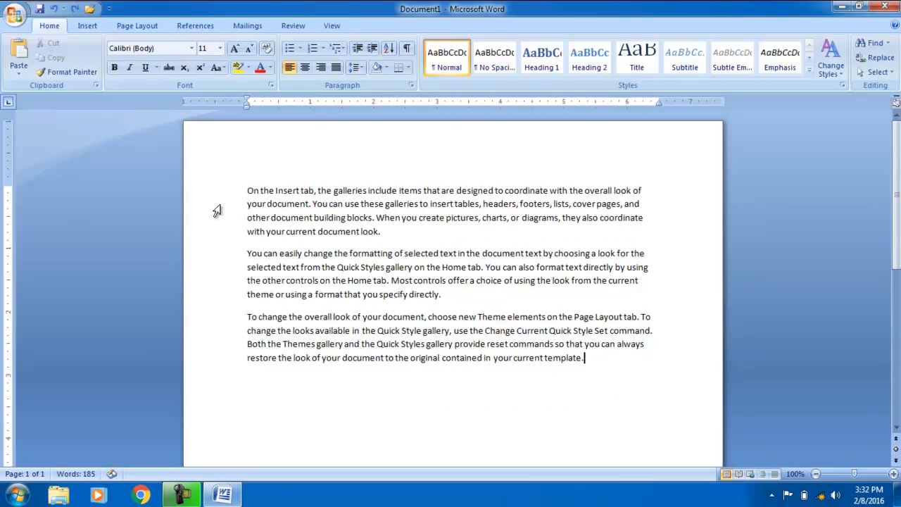
Show the gridlines, look over them down the whole page, and hide them again
click(293, 25)
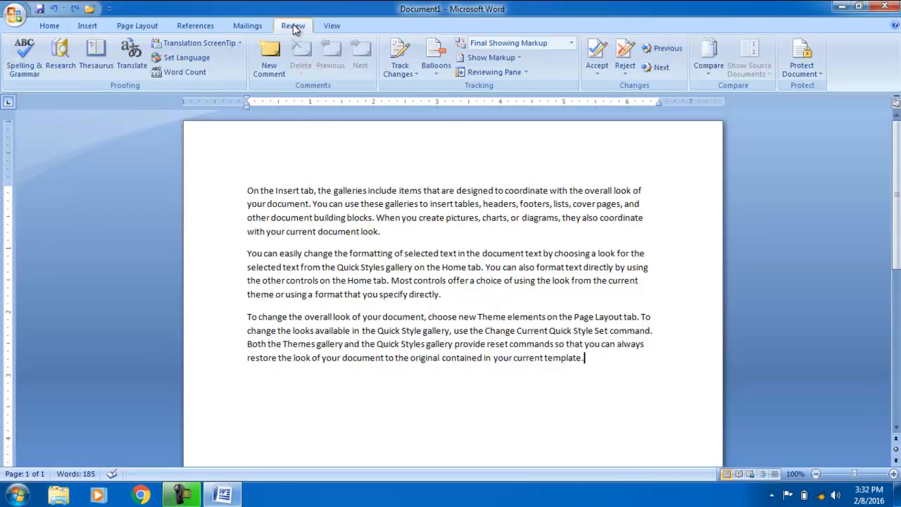
click(331, 26)
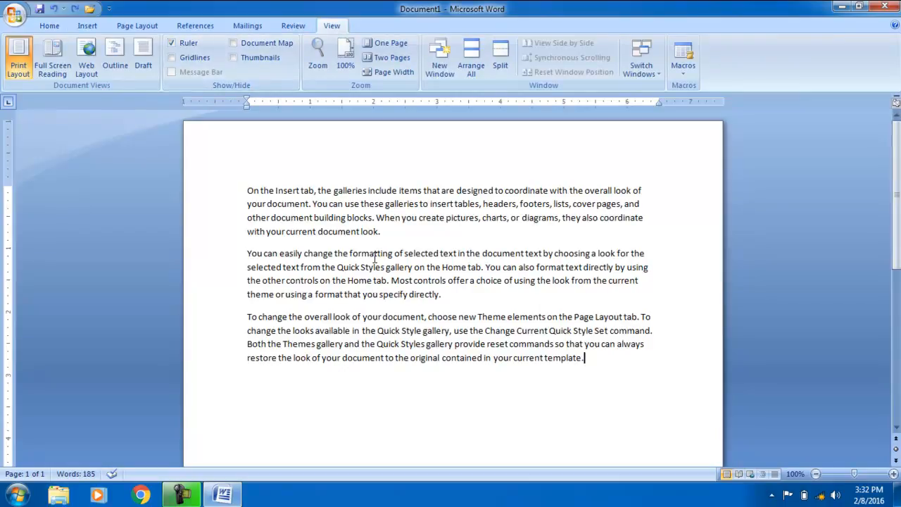
click(183, 56)
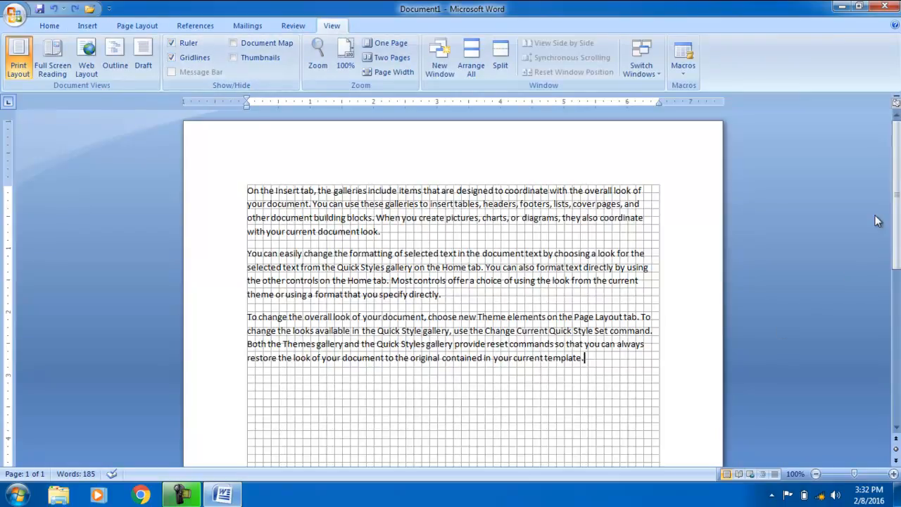
scroll(870, 233, down, 5)
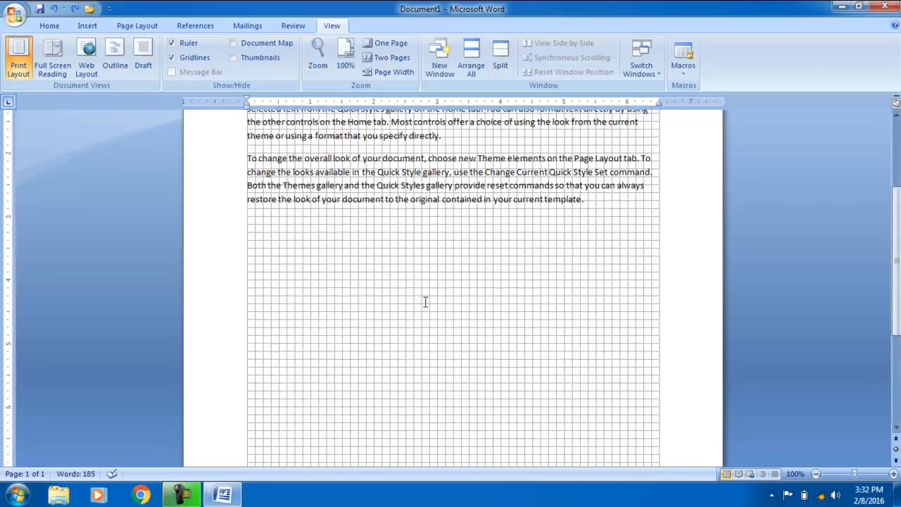
scroll(588, 211, down, 5)
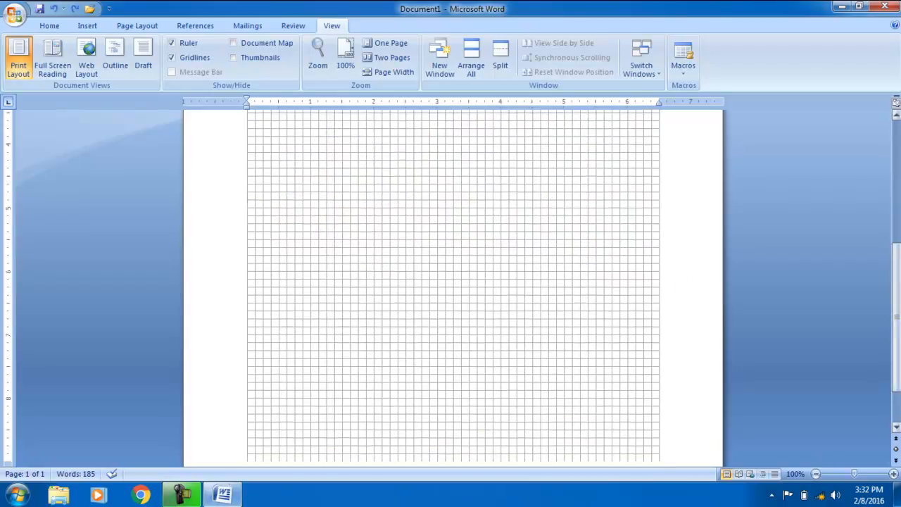
scroll(885, 305, up, 10)
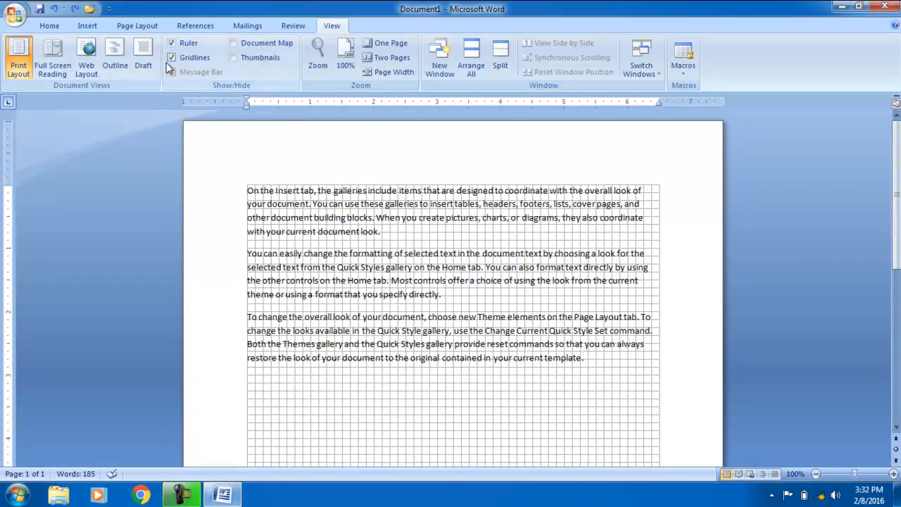
click(171, 58)
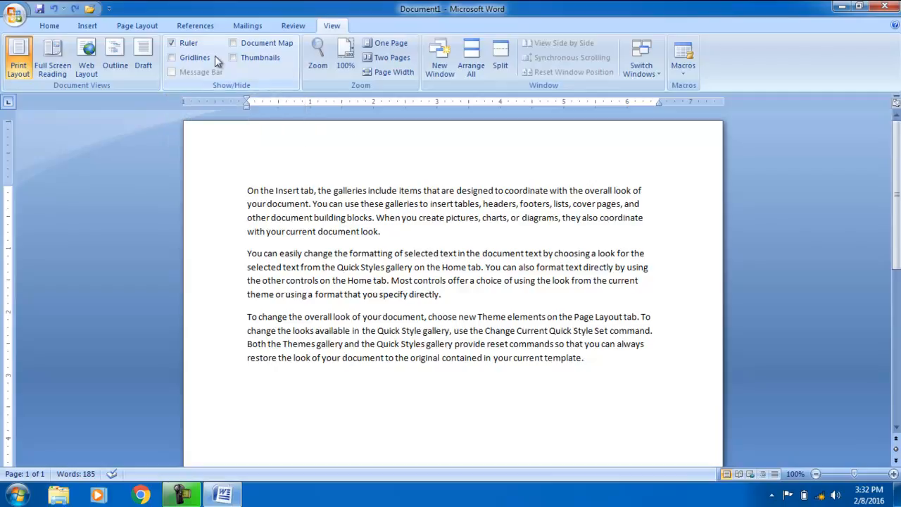
Show the Document Map briefly and hide it again
click(233, 43)
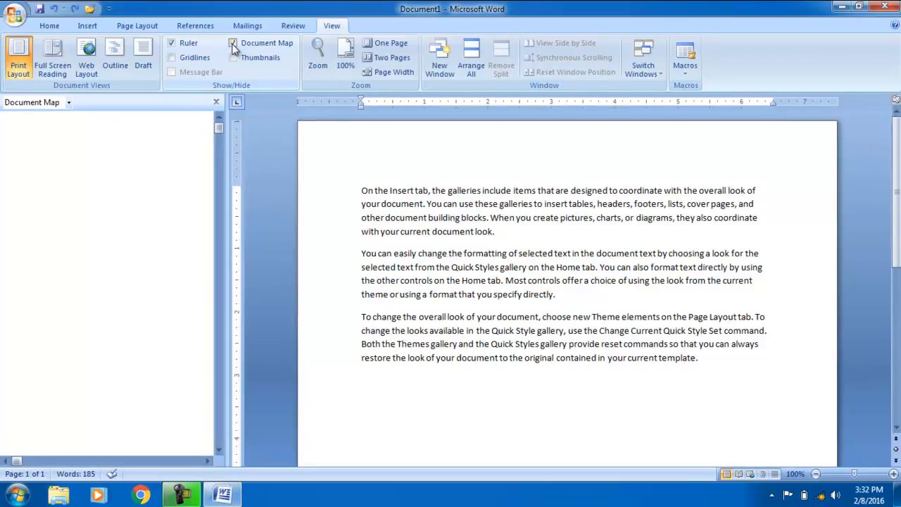
click(232, 43)
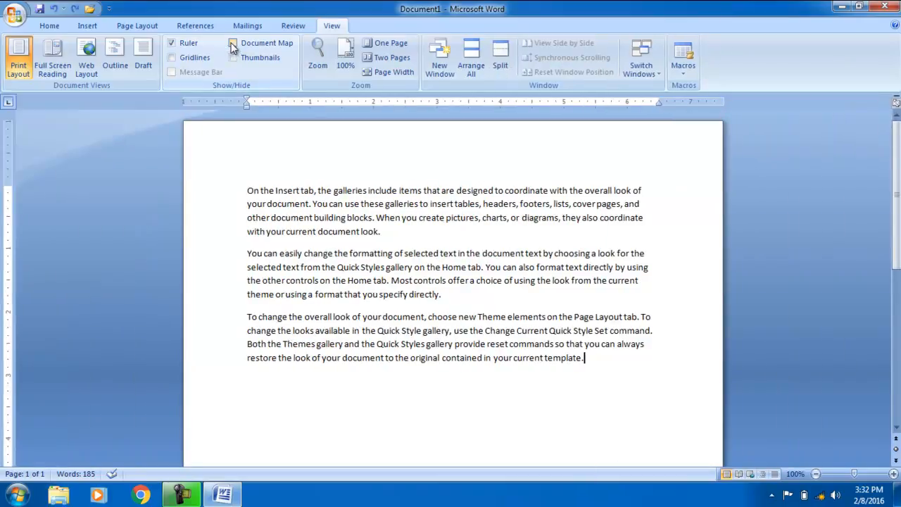
Add the heading "India" on its own line above the first paragraph and apply the Title style to it
click(260, 182)
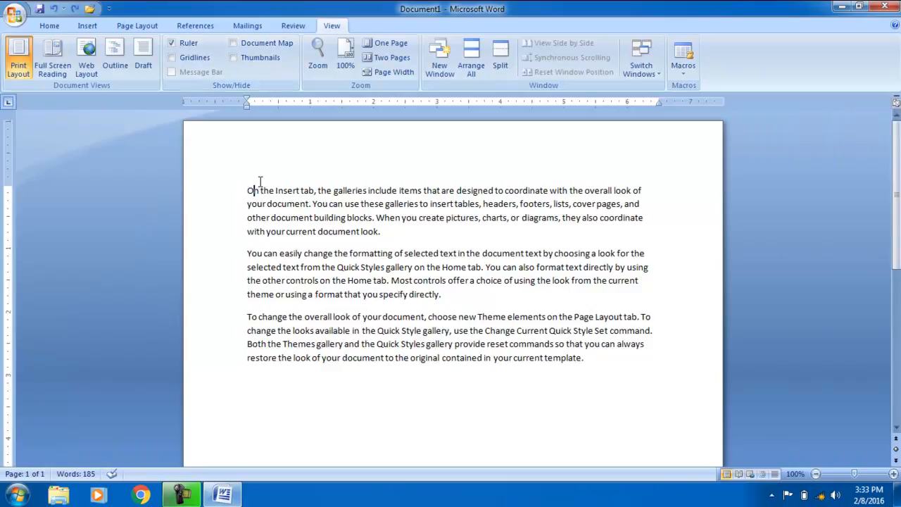
key(Return)
key(Up)
text(India)
triple_click(259, 188)
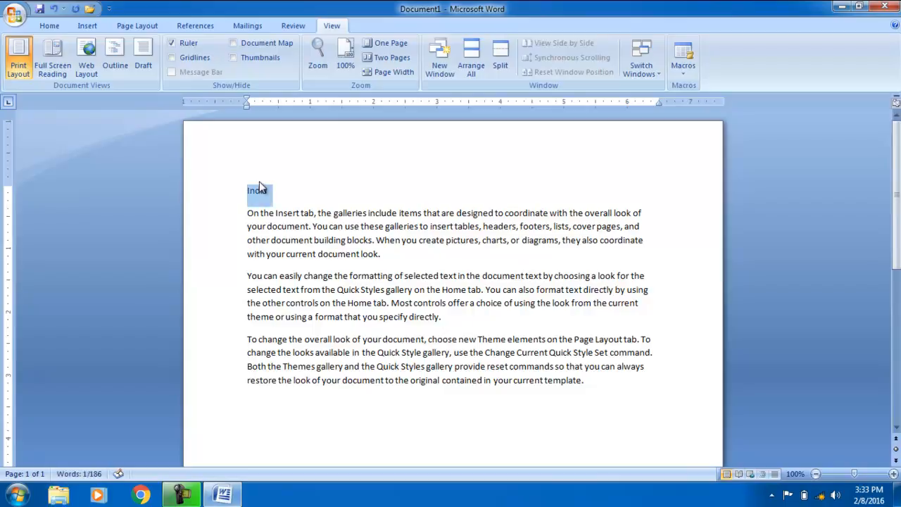
click(49, 26)
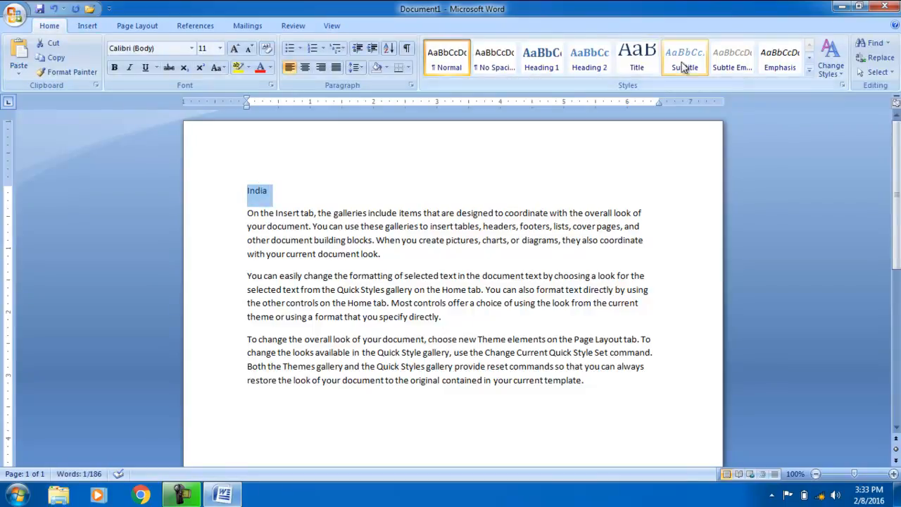
click(634, 53)
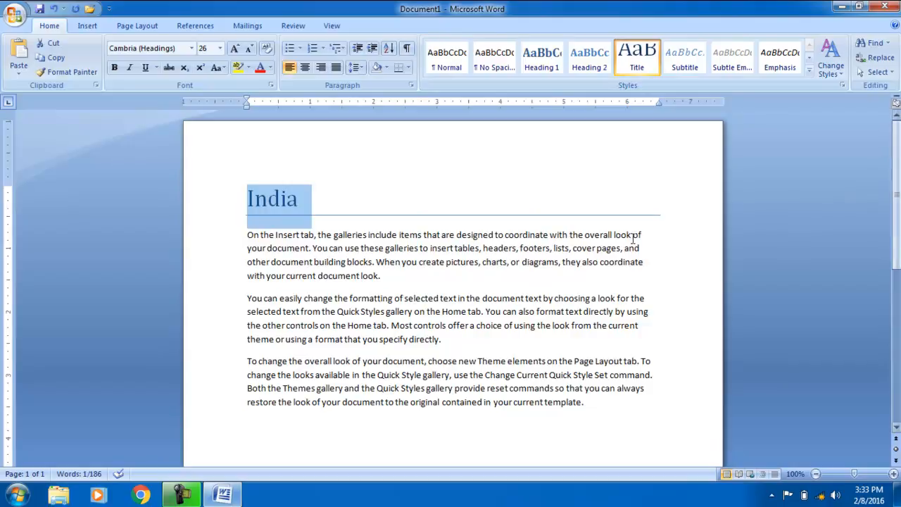
Add the heading "Pakistan" above the second paragraph and give it the Title style
click(392, 276)
key(Return)
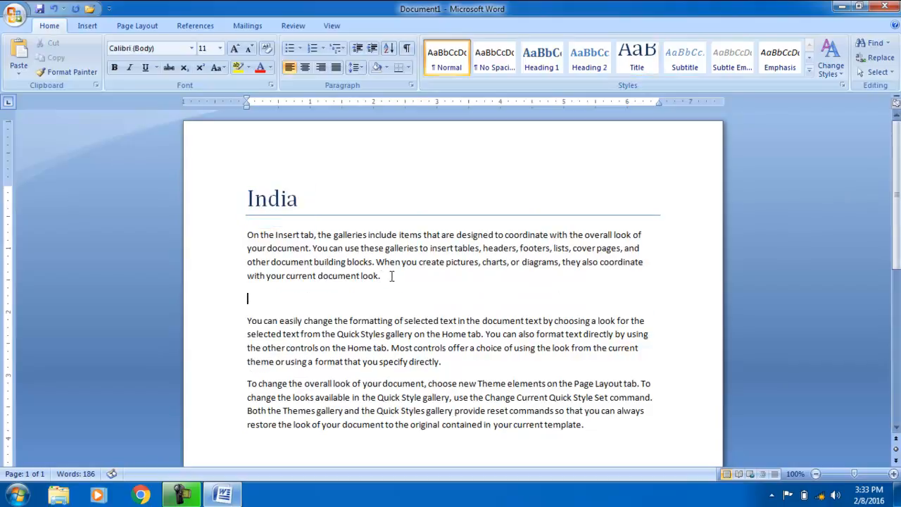
text(Pakistan)
click(639, 63)
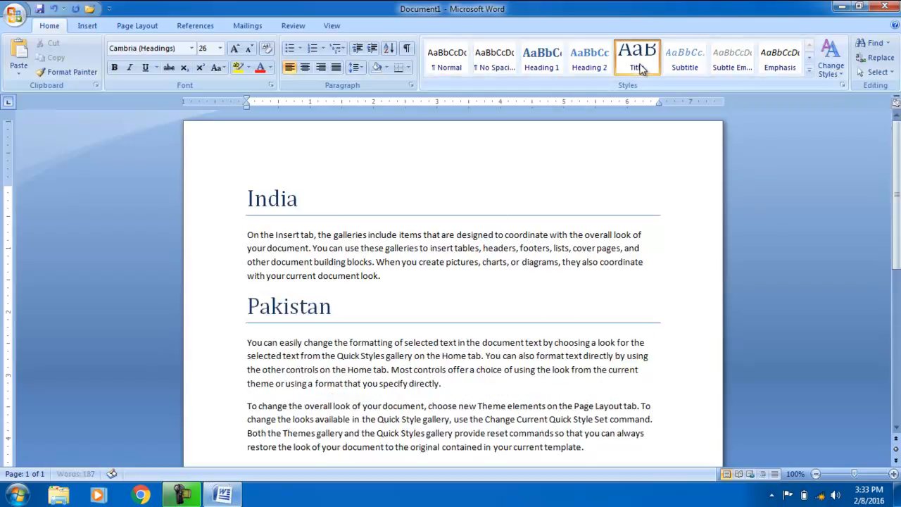
Add the heading "UAE" above the third paragraph and give it the Heading 2 style
scroll(451, 281, down, 3)
click(442, 247)
key(Return)
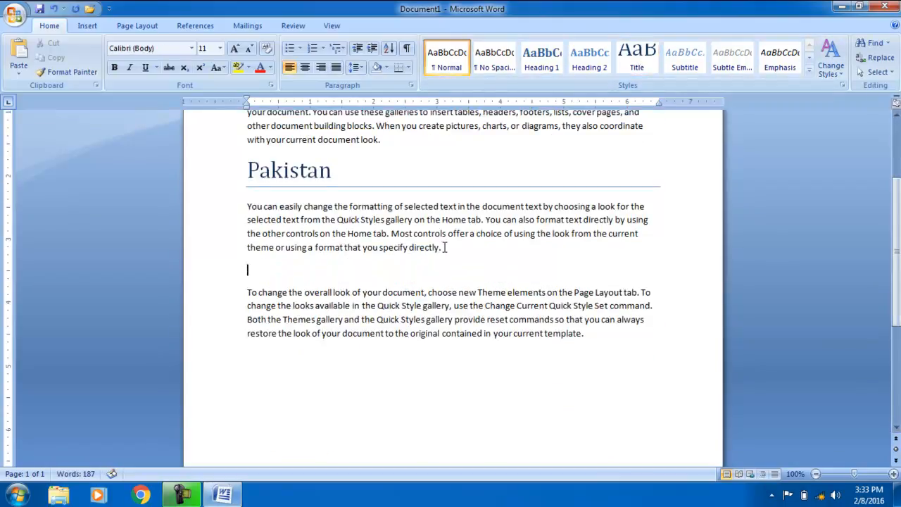
text(UAE)
click(588, 60)
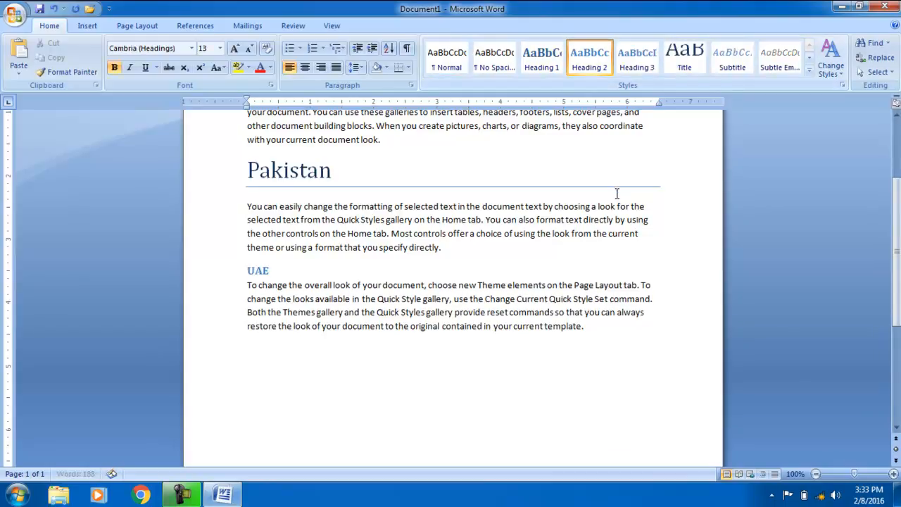
Show the Document Map, compare its entries with the headings in the document, and close it
click(331, 25)
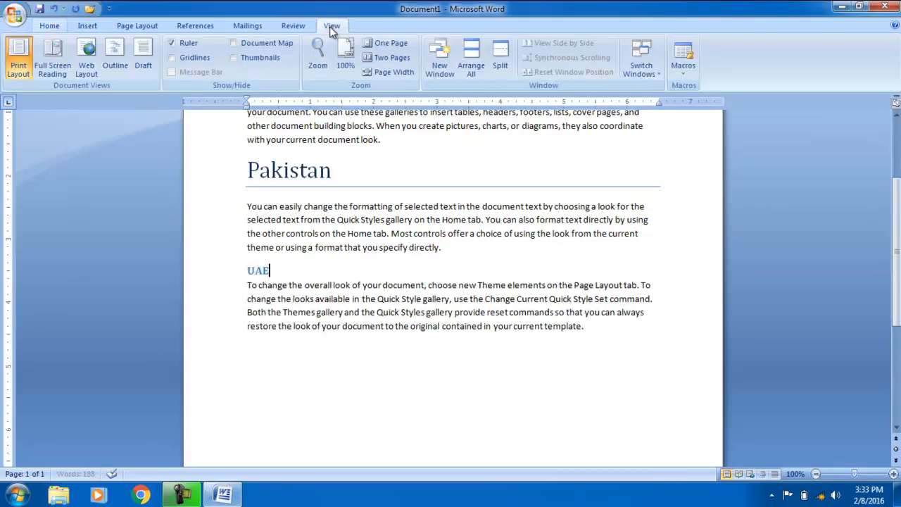
click(233, 43)
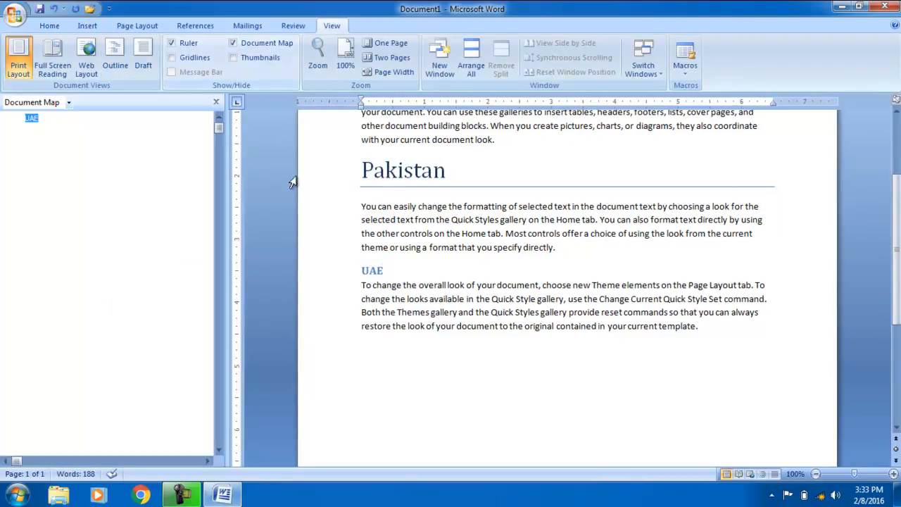
click(73, 121)
drag(894, 331, 890, 207)
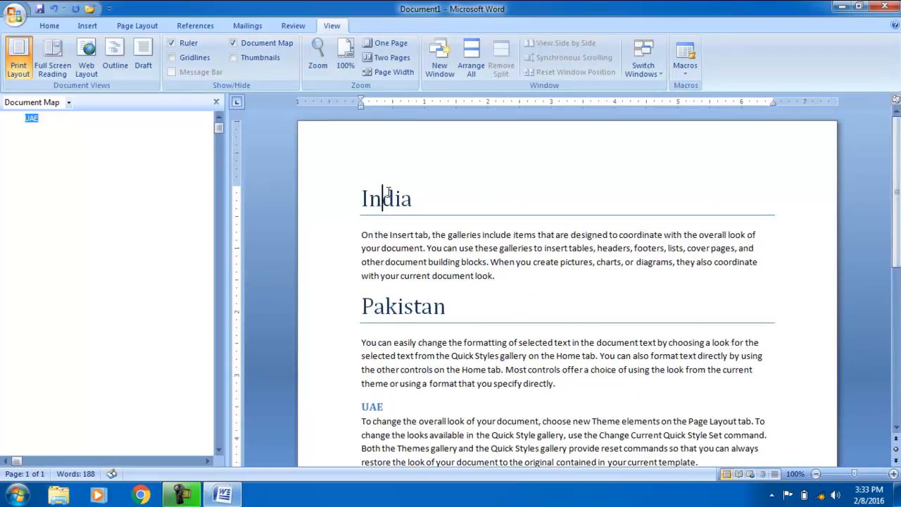
click(217, 102)
click(299, 175)
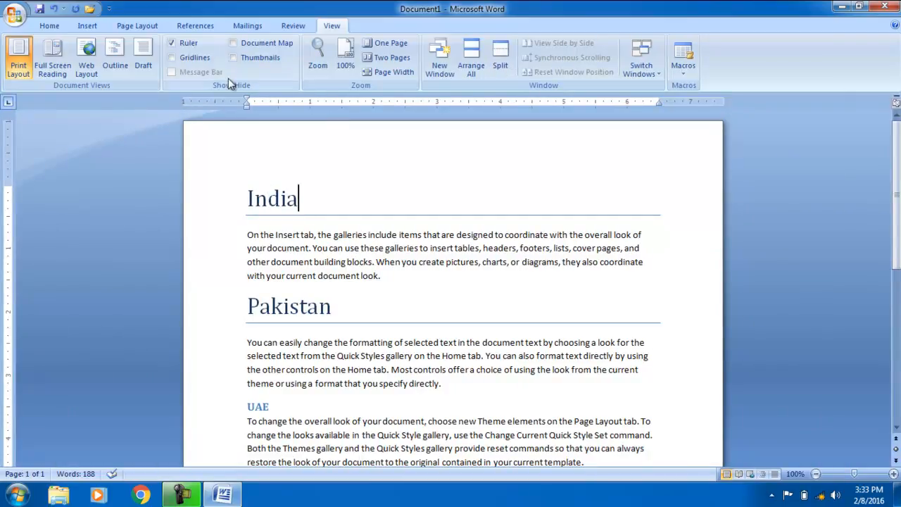
Reopen the Document Map to check whether the India and Pakistan headings are listed, and close it again
click(233, 43)
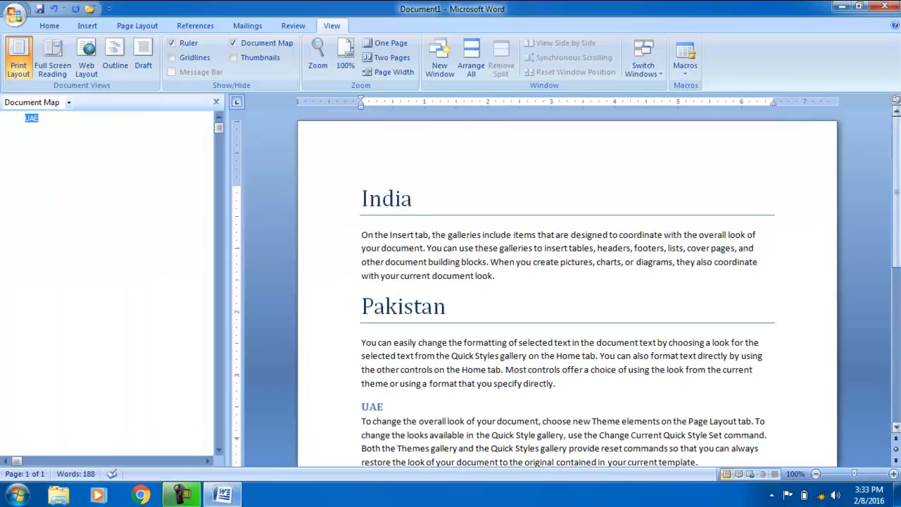
drag(448, 307, 362, 304)
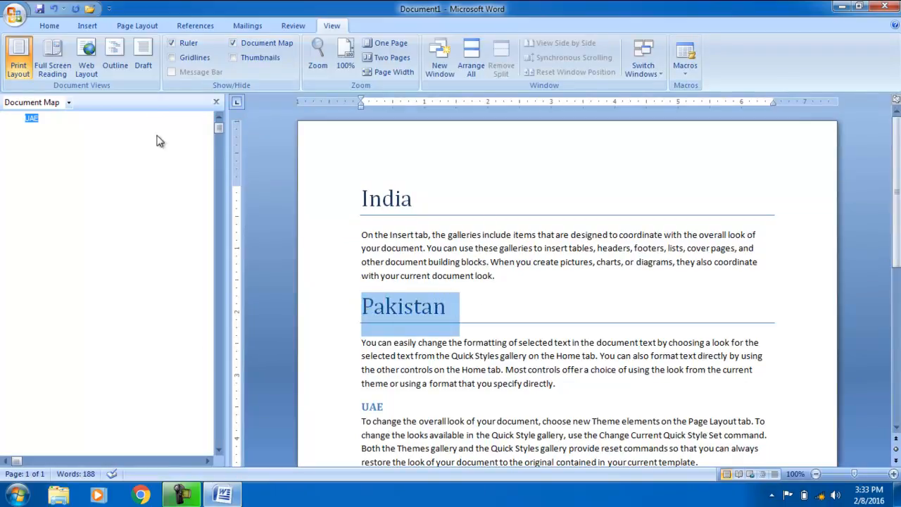
click(386, 198)
click(216, 103)
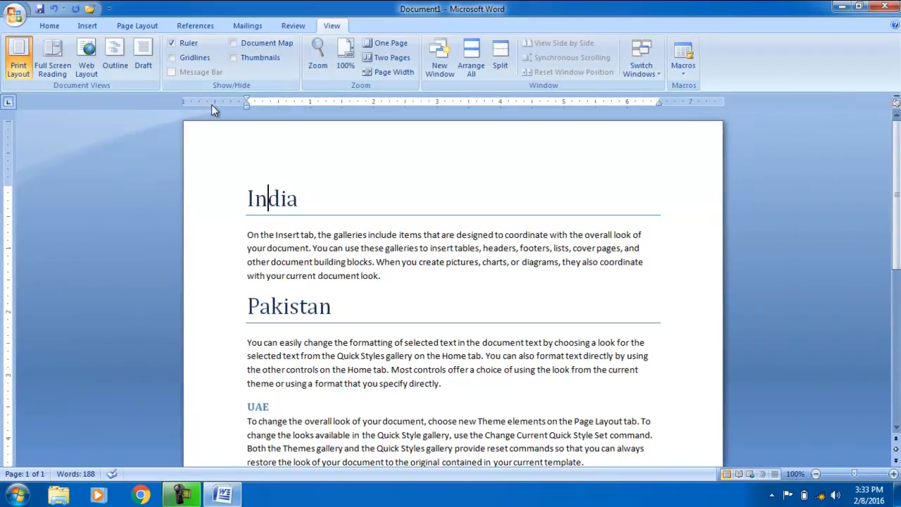
drag(330, 307, 242, 295)
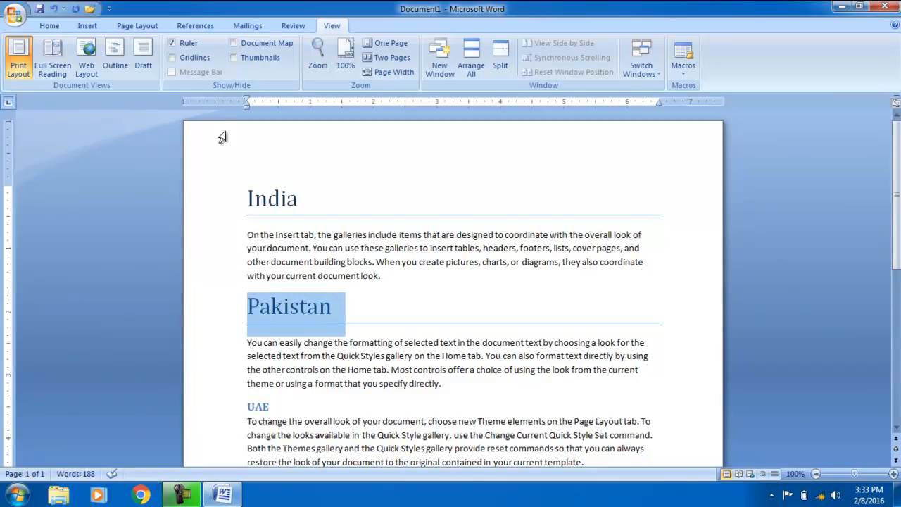
click(234, 43)
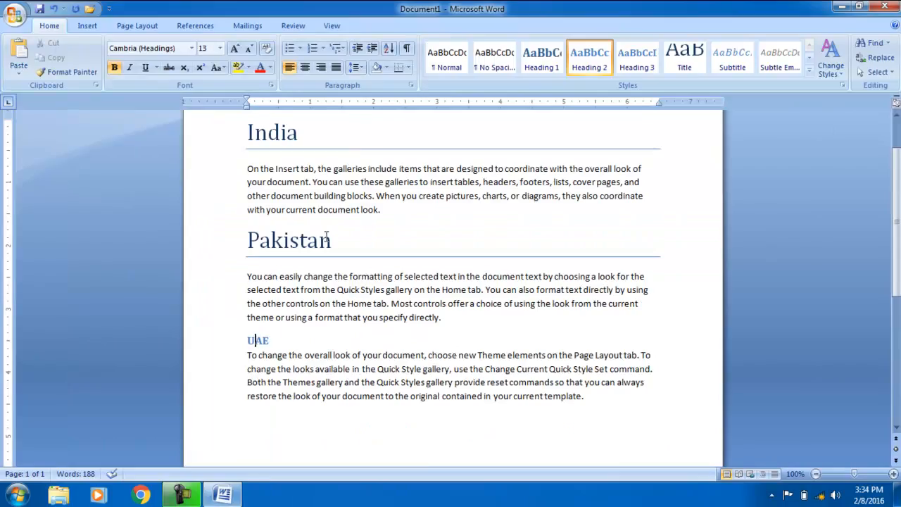
Change the Pakistan and India headings to the Heading 3 style
drag(327, 237, 246, 240)
click(641, 65)
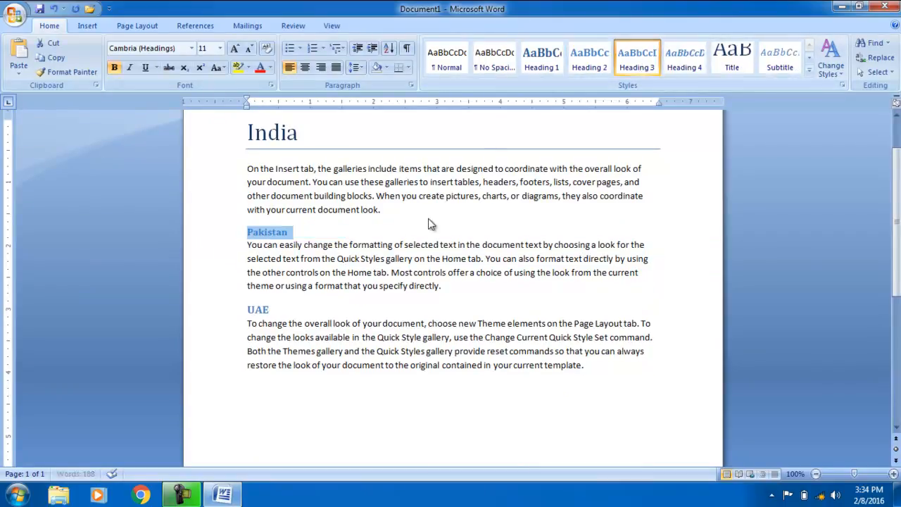
drag(310, 135, 221, 128)
click(637, 60)
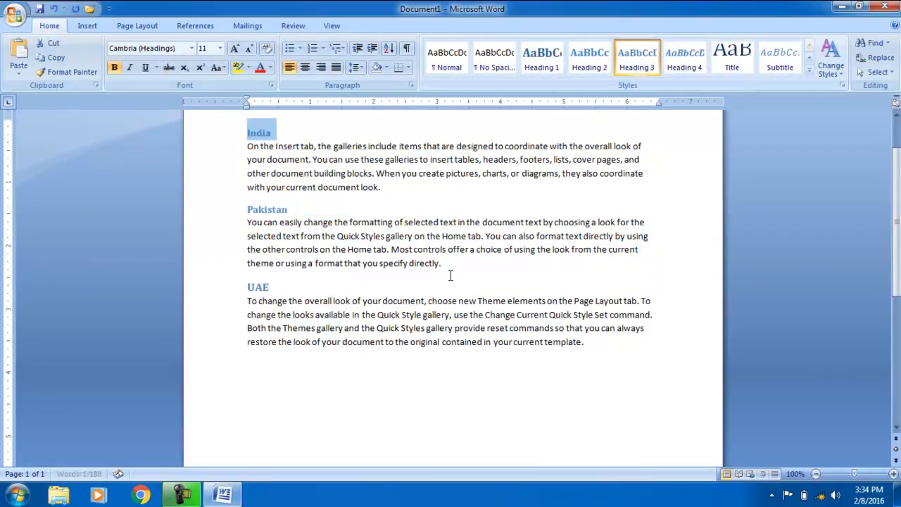
Show the Document Map and use it to jump to the Pakistan heading and to the UAE heading
click(331, 26)
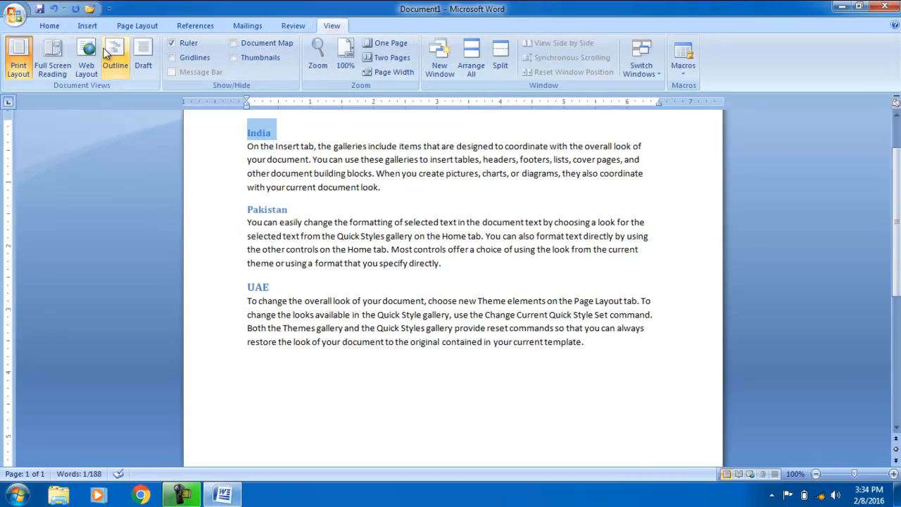
click(235, 43)
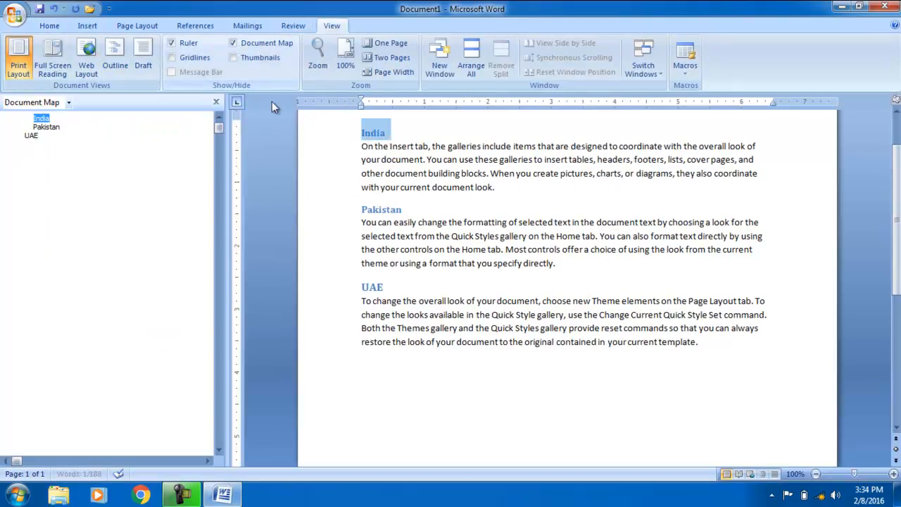
click(51, 128)
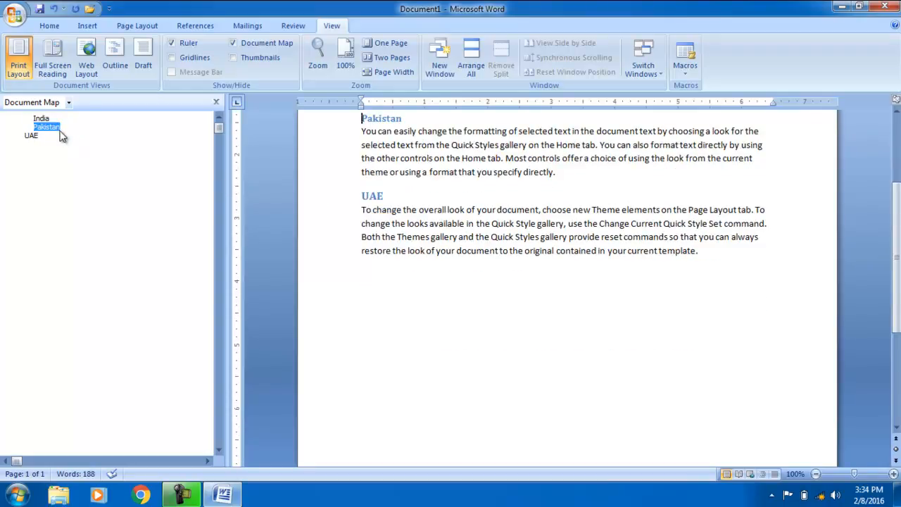
click(31, 135)
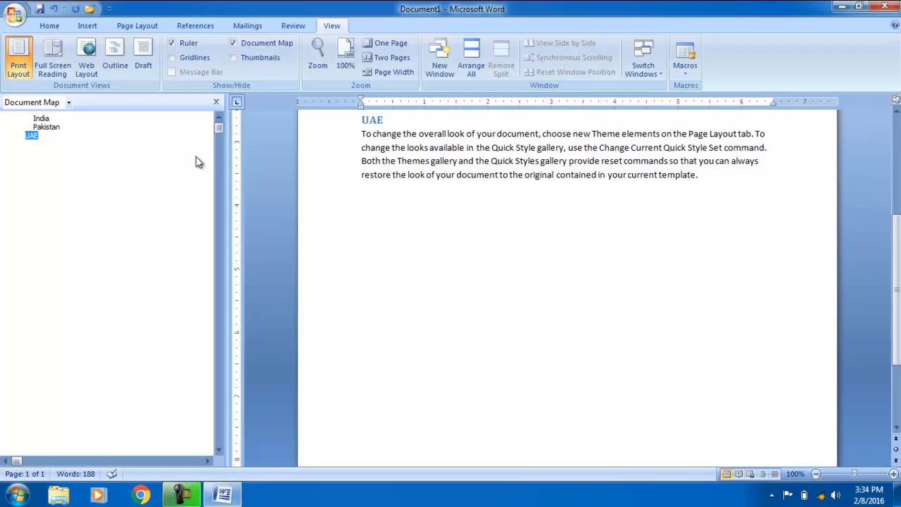
Show the page thumbnails and insert two page breaks before the UAE heading
click(235, 57)
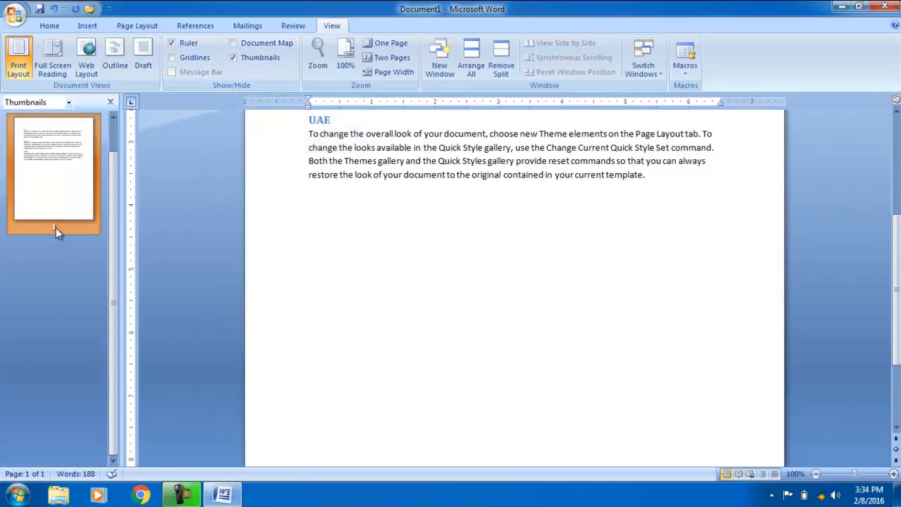
key(ctrl+Return)
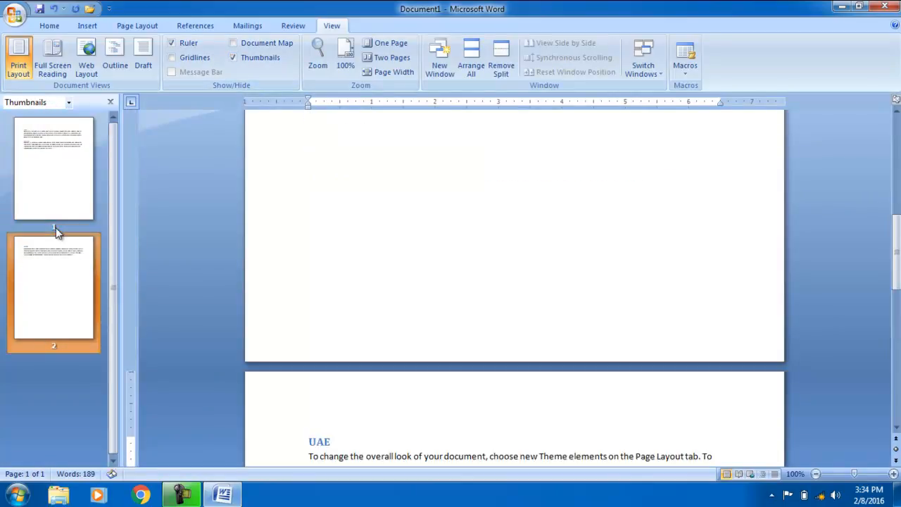
key(ctrl+Return)
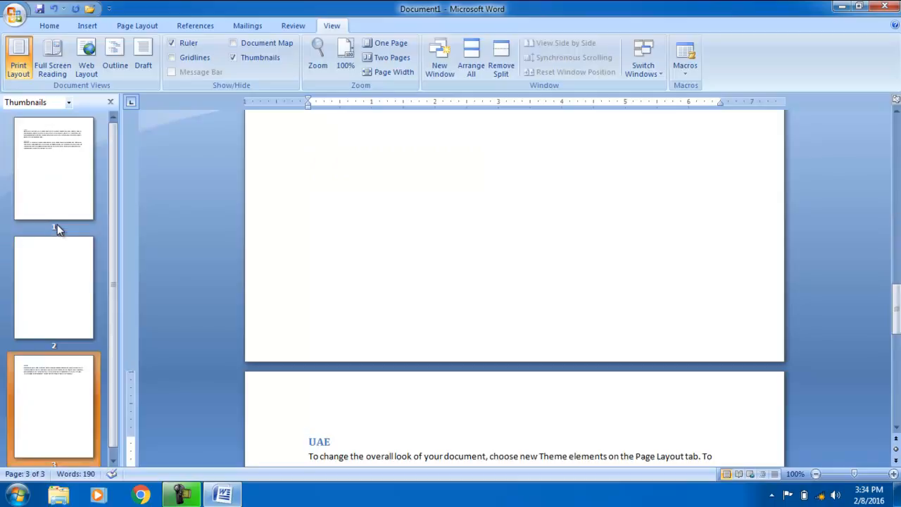
Go through pages 1, 2 and 3 by their thumbnails and look further down page 3
click(54, 282)
click(56, 122)
click(69, 251)
click(53, 412)
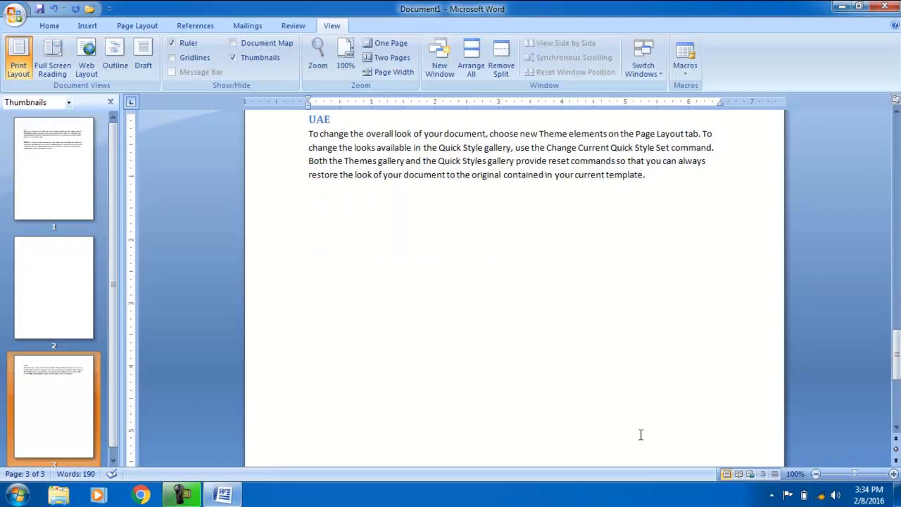
drag(896, 362, 897, 376)
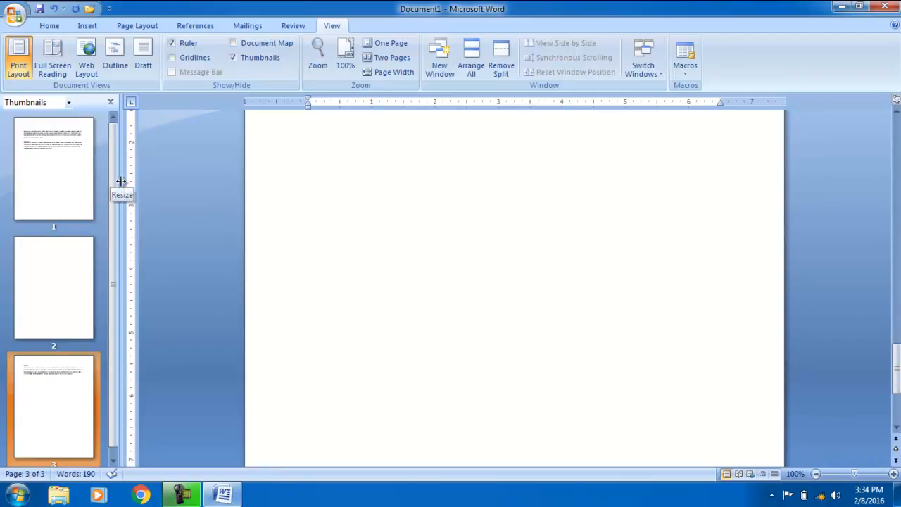
Set the document zoom to 201%
click(322, 47)
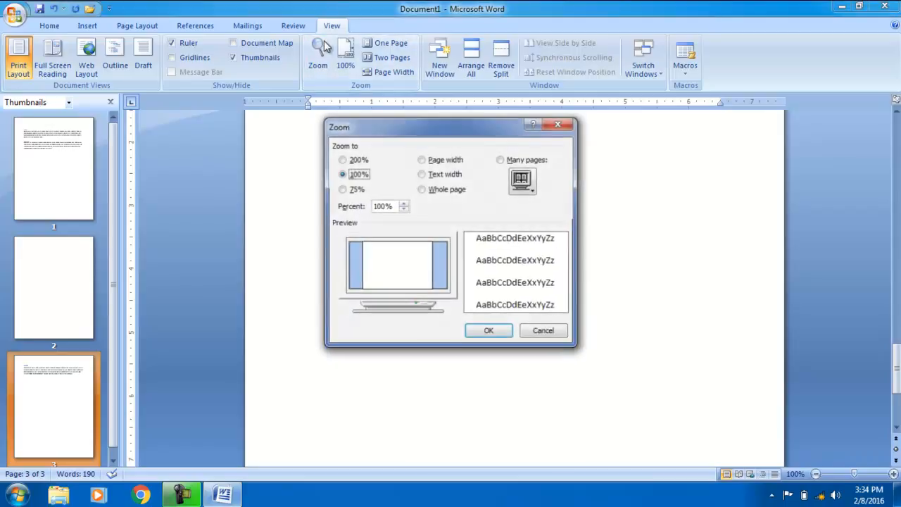
click(343, 160)
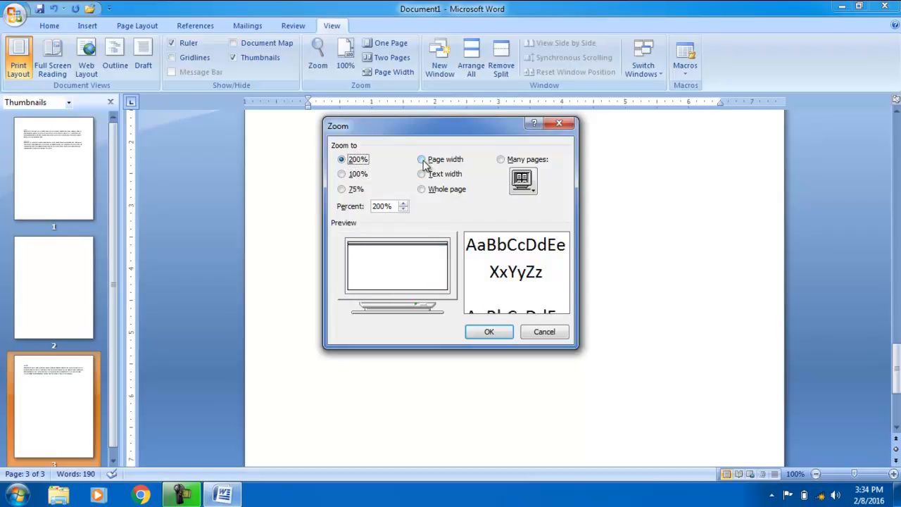
click(403, 204)
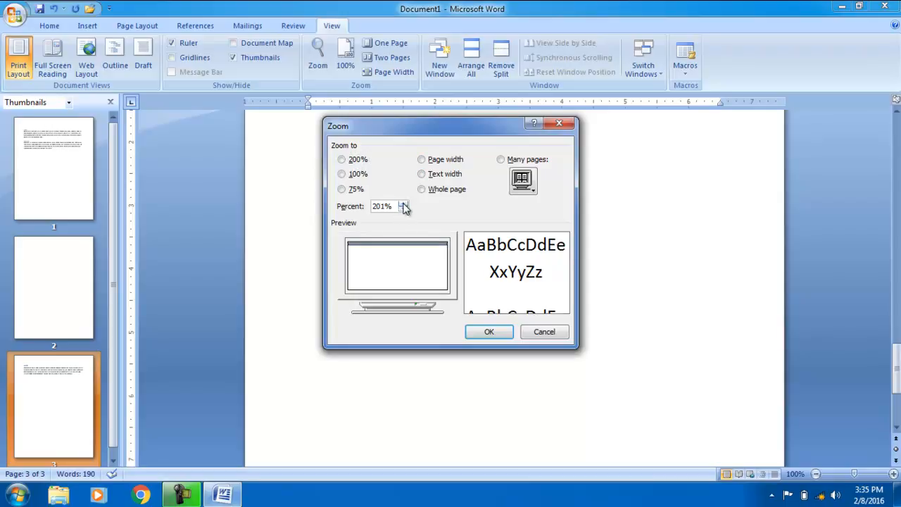
click(489, 332)
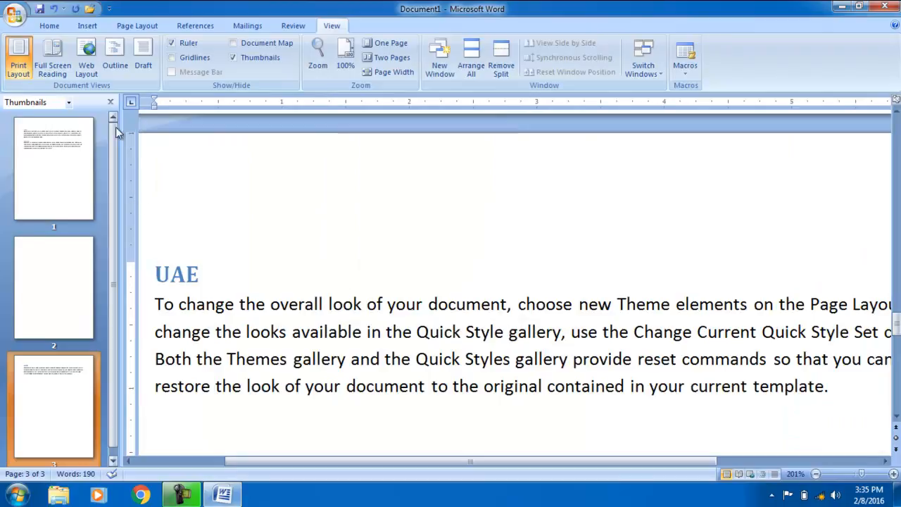
Hide the page thumbnails and review the zoom settings without changing them
click(109, 102)
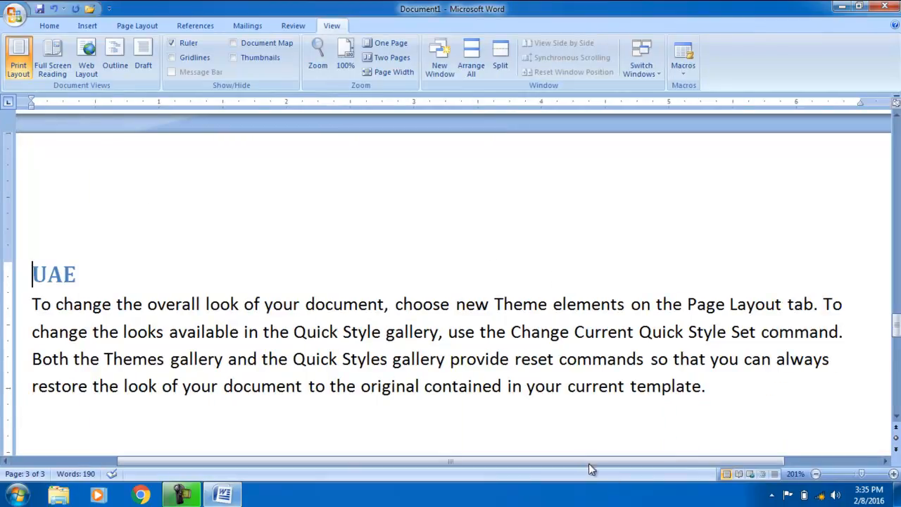
drag(581, 458, 645, 459)
click(325, 53)
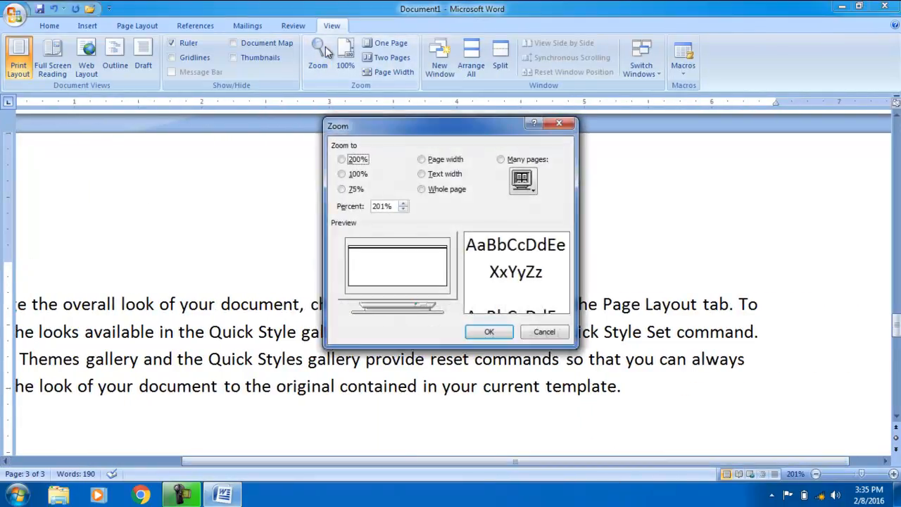
click(524, 330)
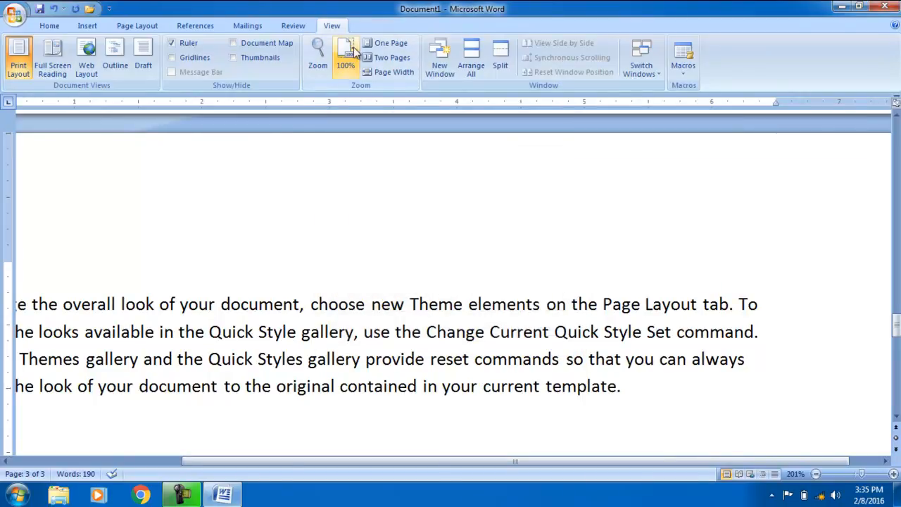
Compare the 100%, one-page and two-page zoom views, finishing with two pages displayed from the document's start
click(345, 67)
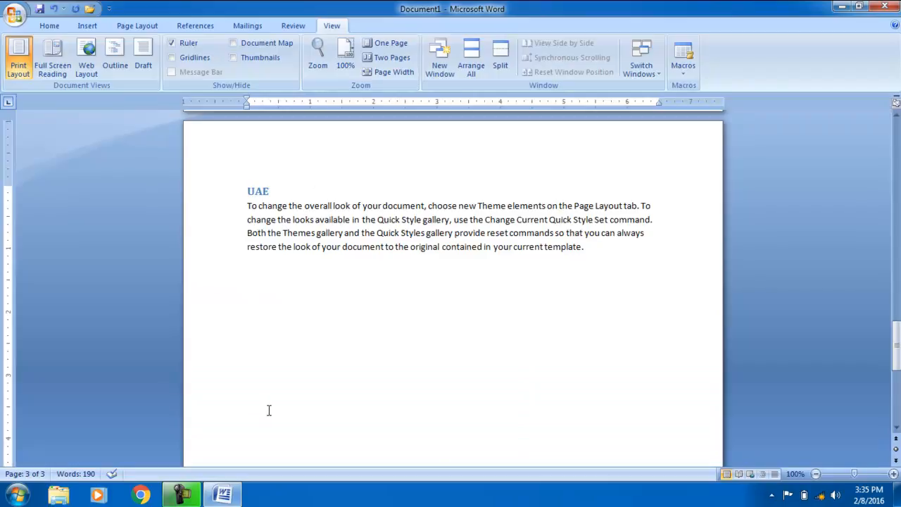
click(390, 45)
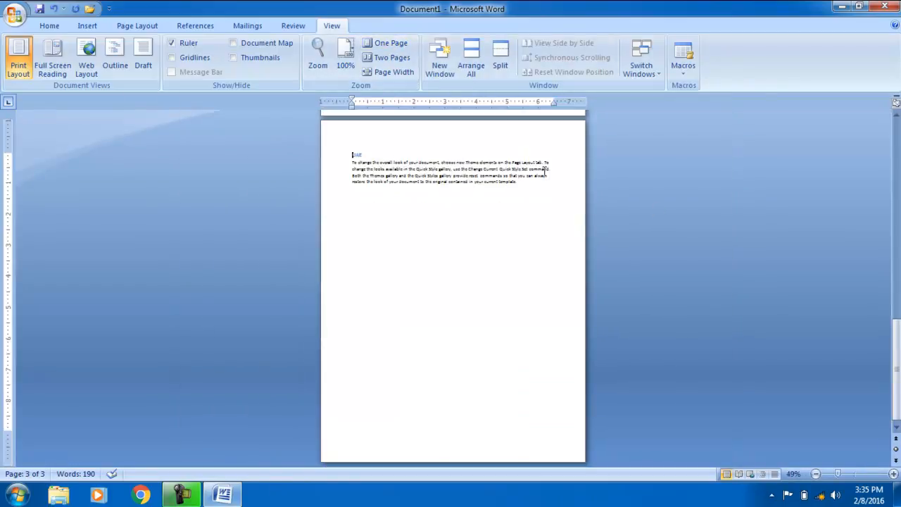
click(390, 57)
drag(896, 362, 899, 264)
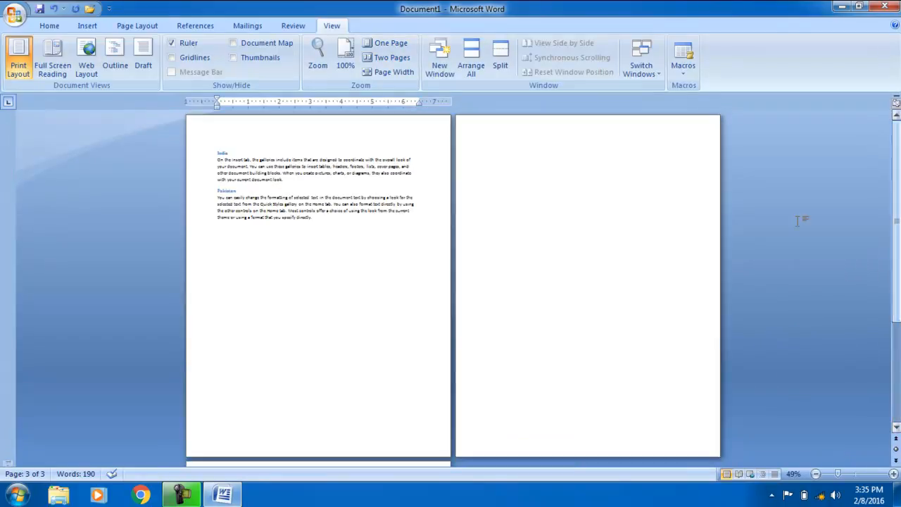
Enter XZUHFIUS on the blank second page and ASDASDAS at the end of the Pakistan paragraph
click(518, 198)
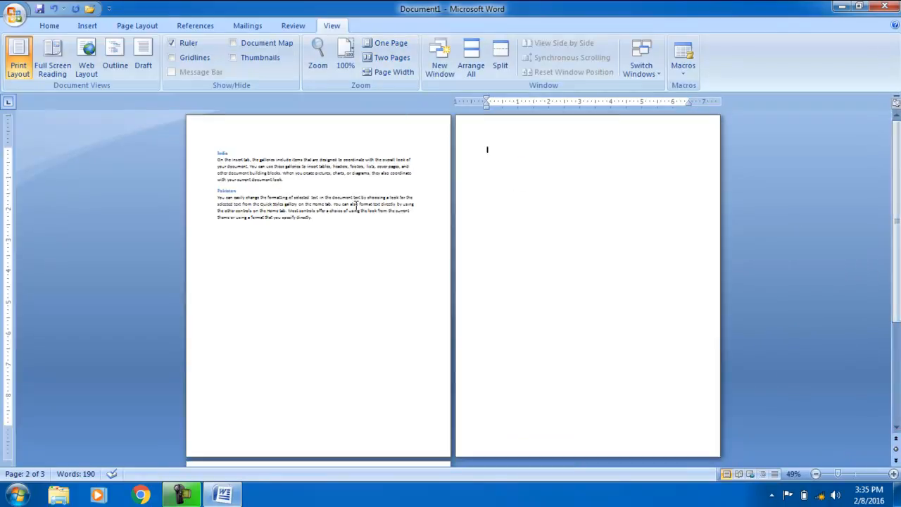
text(XZUHFIUS)
click(318, 219)
text(ASDASDAS)
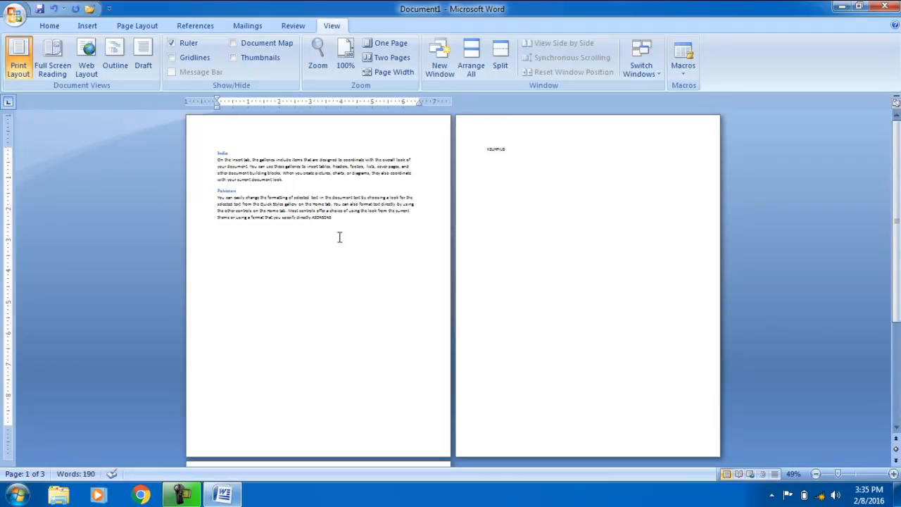
Zoom the document to page width and look down the first page
click(400, 75)
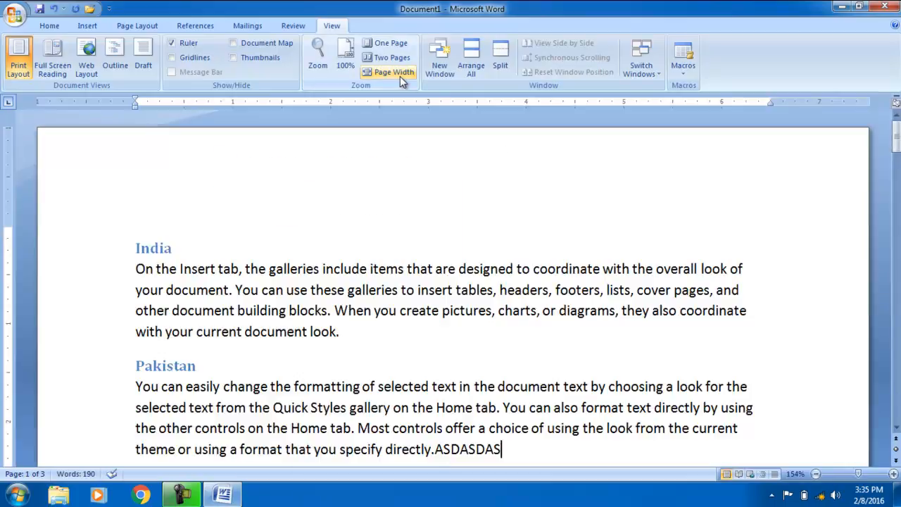
mouse_move(897, 141)
mouse_down()
mouse_move(896, 177)
mouse_move(897, 143)
mouse_up()
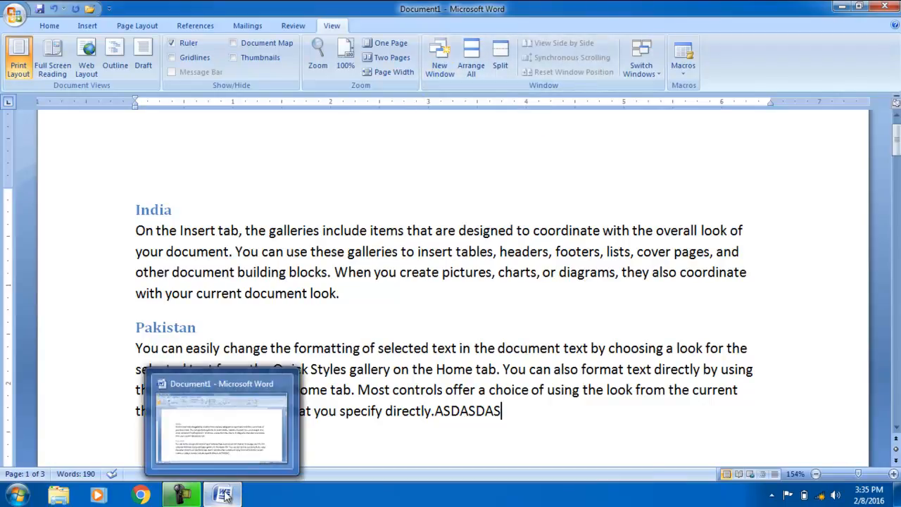
Check which Word windows are open, and minimize and restore the document window
mouse_move(223, 495)
click(225, 431)
click(224, 496)
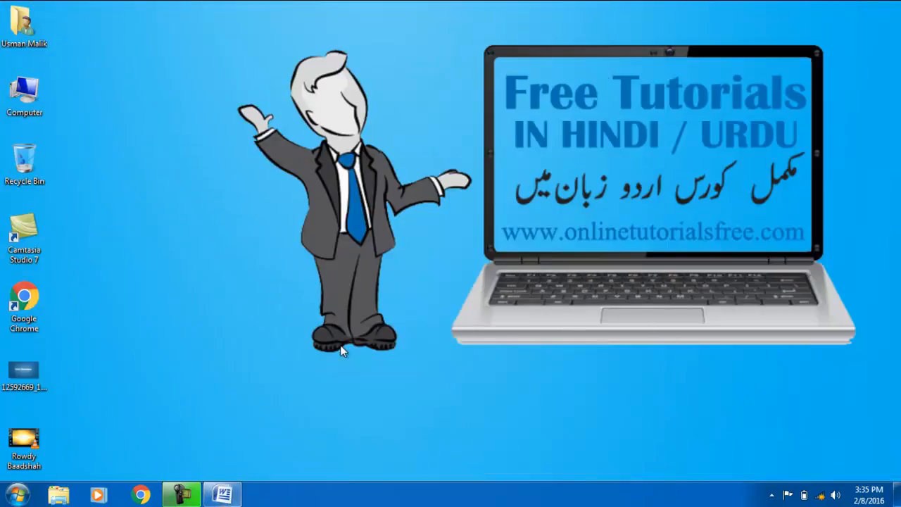
click(215, 497)
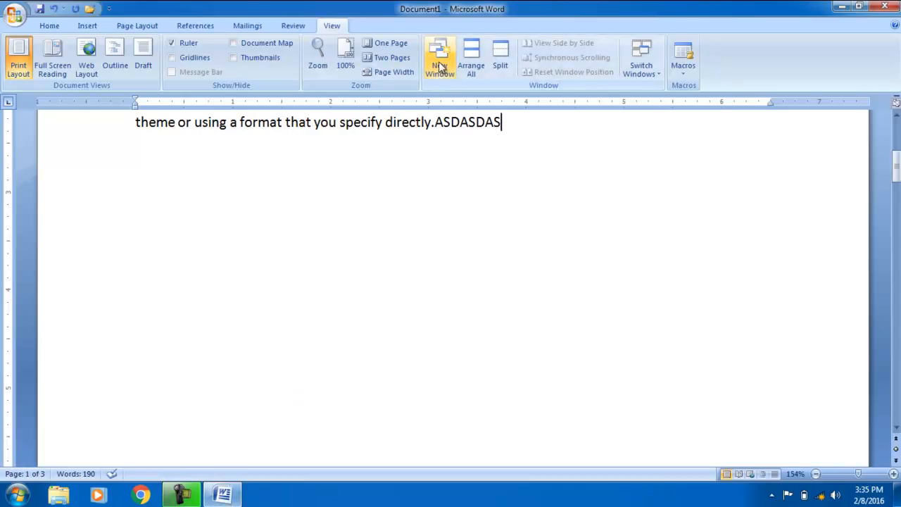
Open a second window of the same document, preview both windows, and return to the Document1:1 window
click(440, 62)
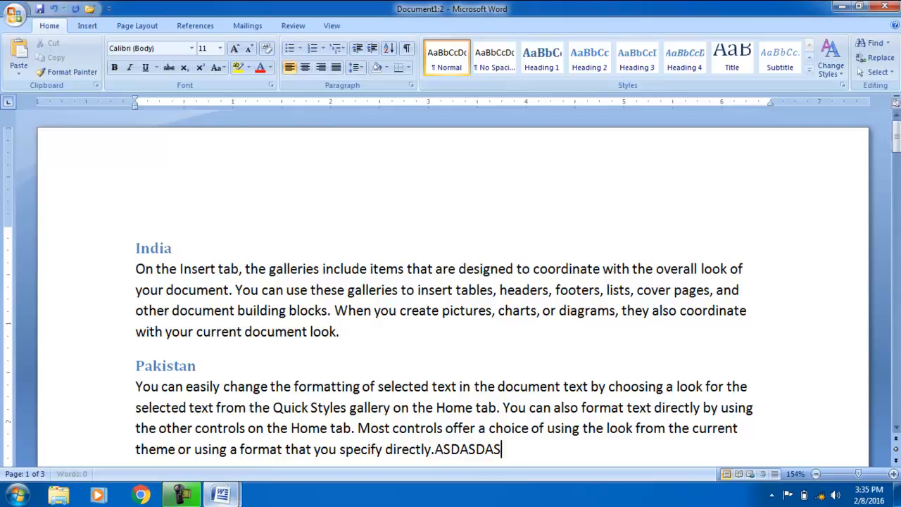
mouse_move(221, 495)
mouse_move(131, 387)
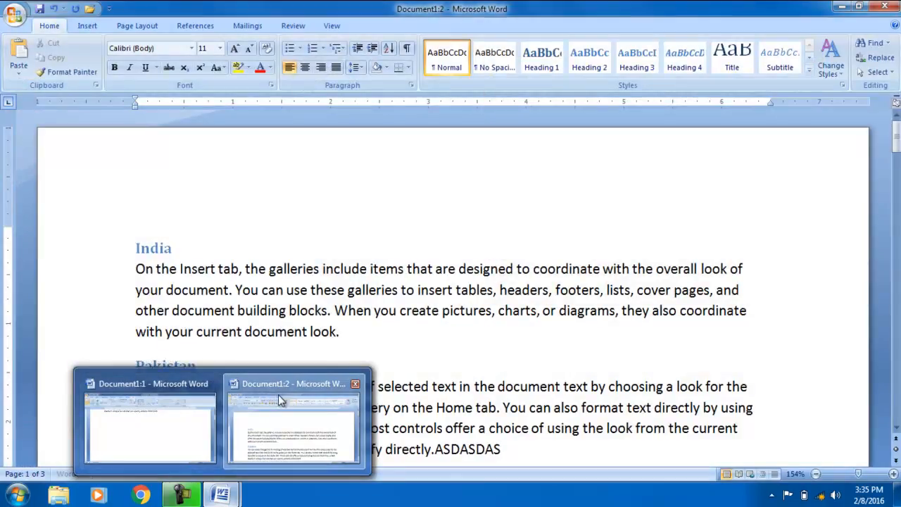
click(278, 396)
mouse_move(221, 495)
click(140, 418)
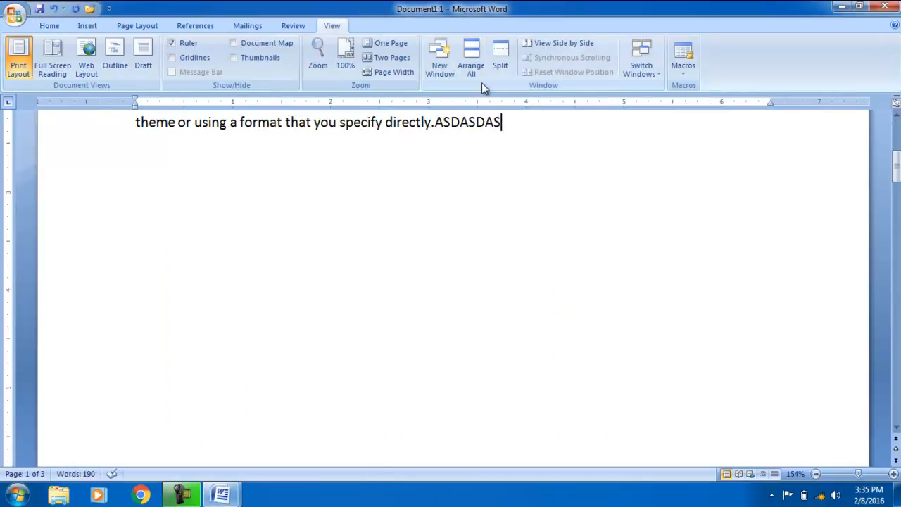
Arrange both document windows on the screen and activate Document1:2, then Document1:1
click(471, 63)
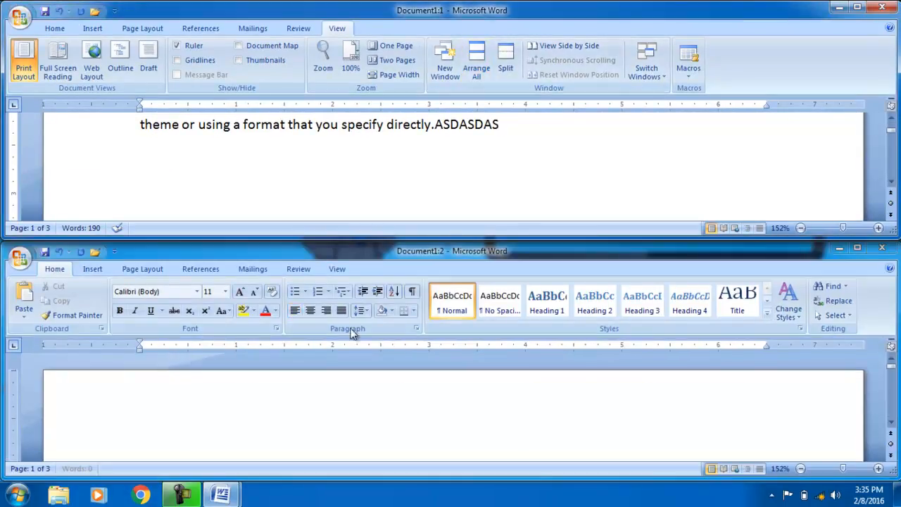
click(492, 412)
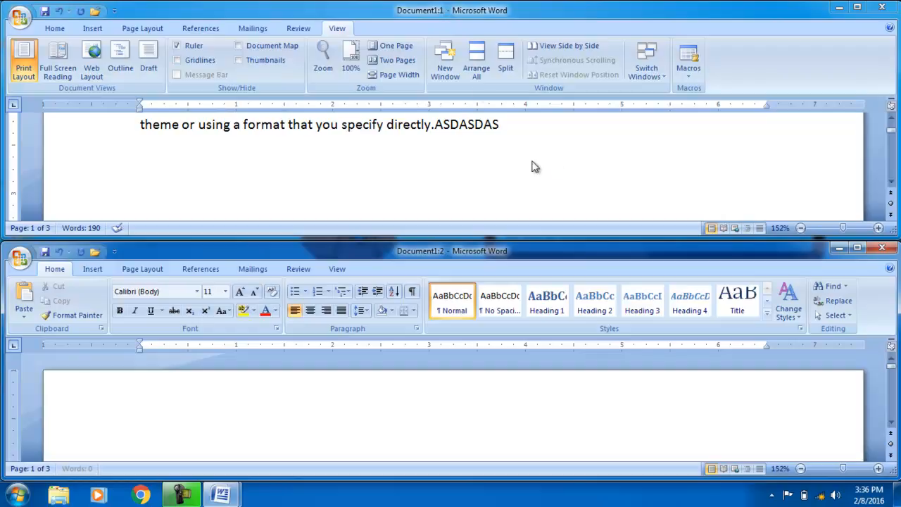
click(565, 129)
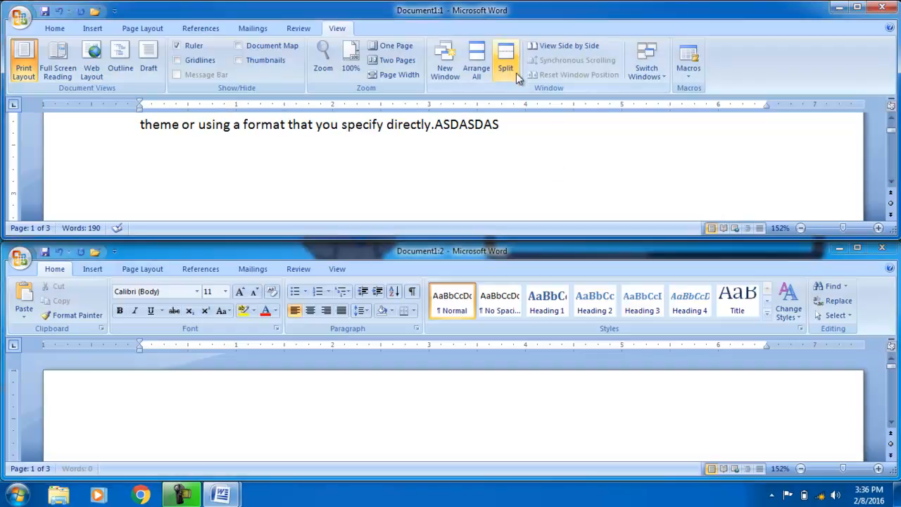
View the two document windows side by side and maximize the Document1:1 window
click(551, 46)
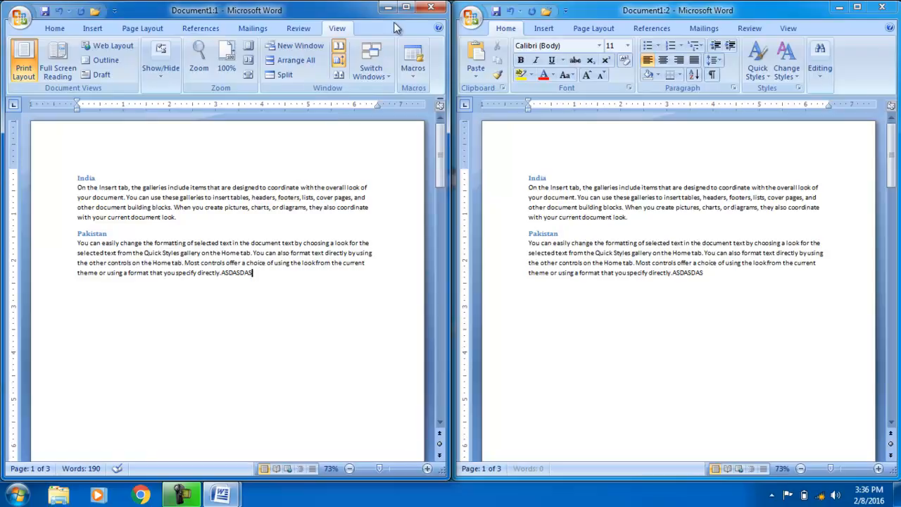
click(408, 7)
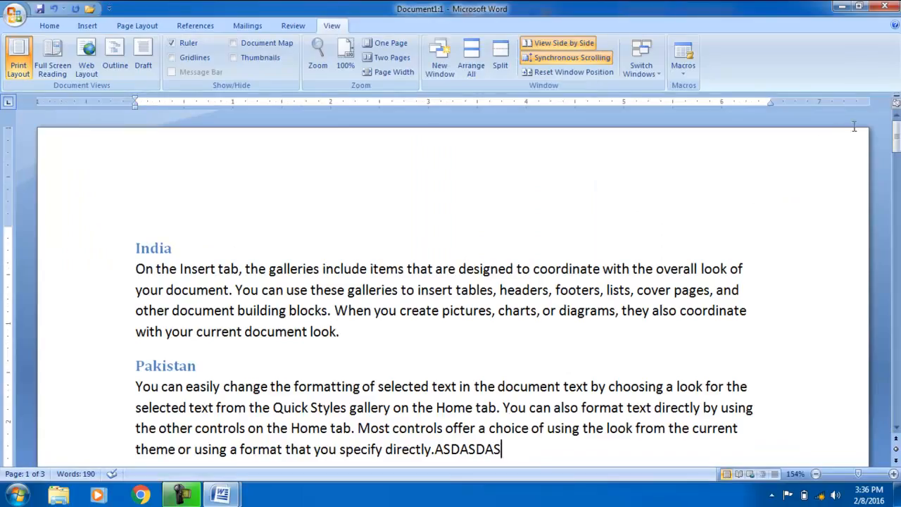
View Document1:1 in Full Screen Reading and return to Print Layout
click(740, 479)
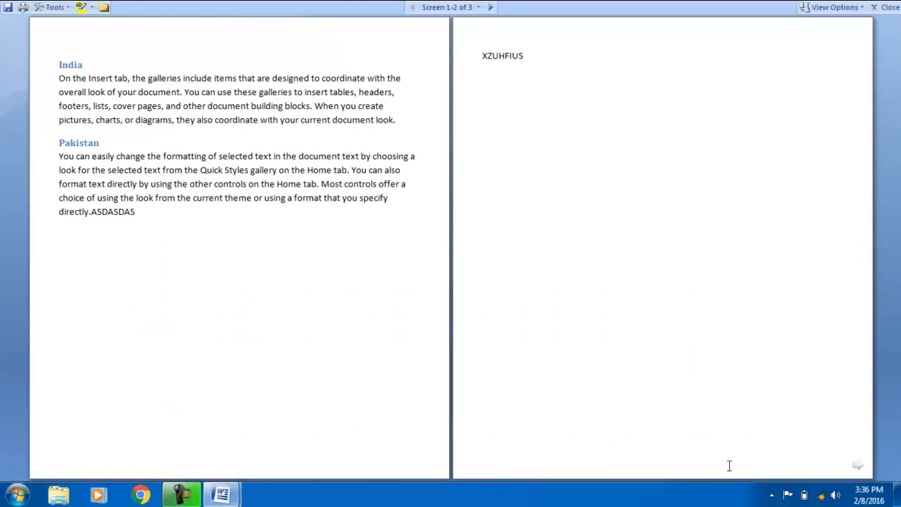
click(889, 7)
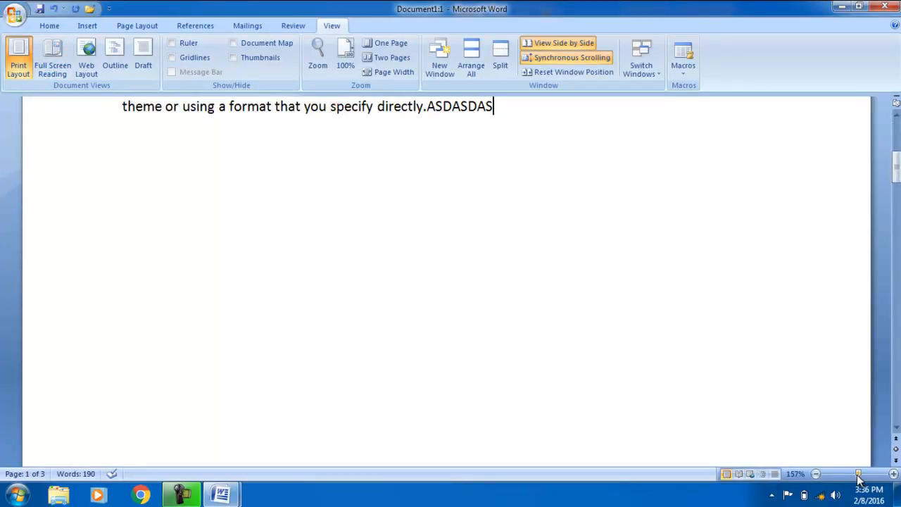
Set the zoom of Document1:1 to 100% and minimize its window
drag(858, 474, 855, 477)
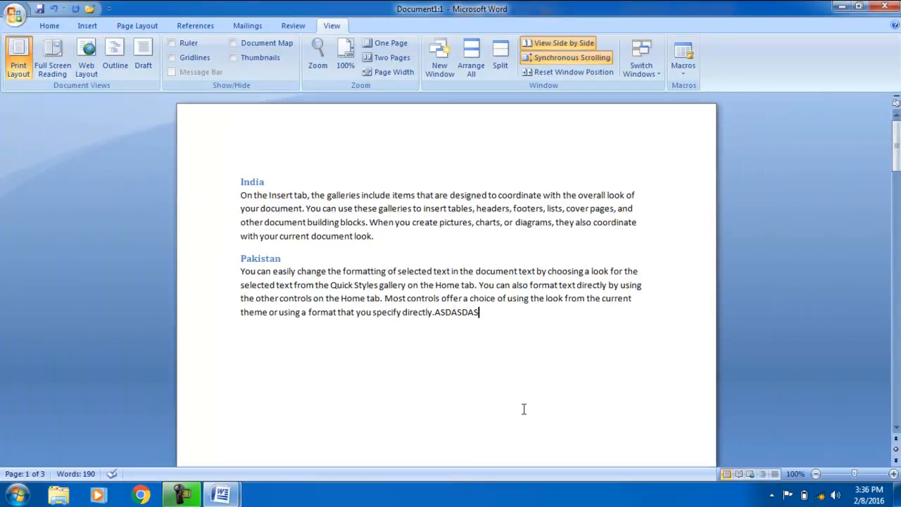
click(841, 6)
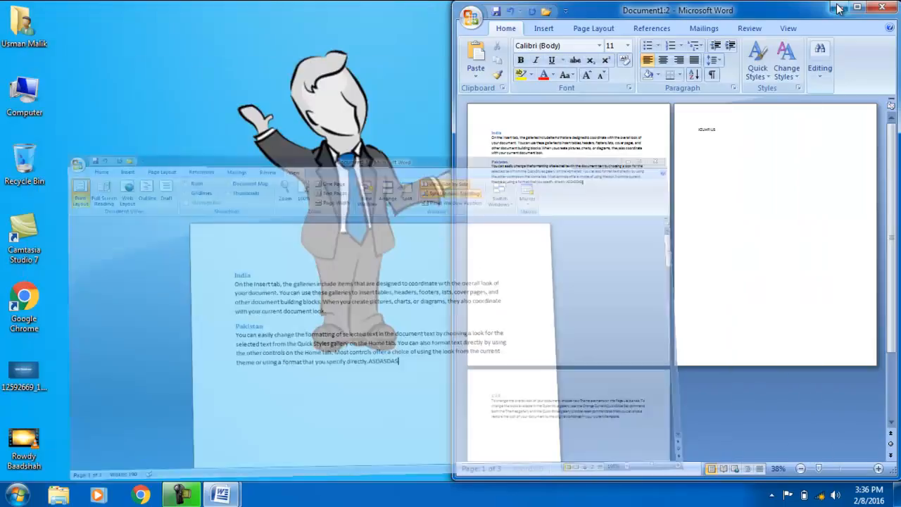